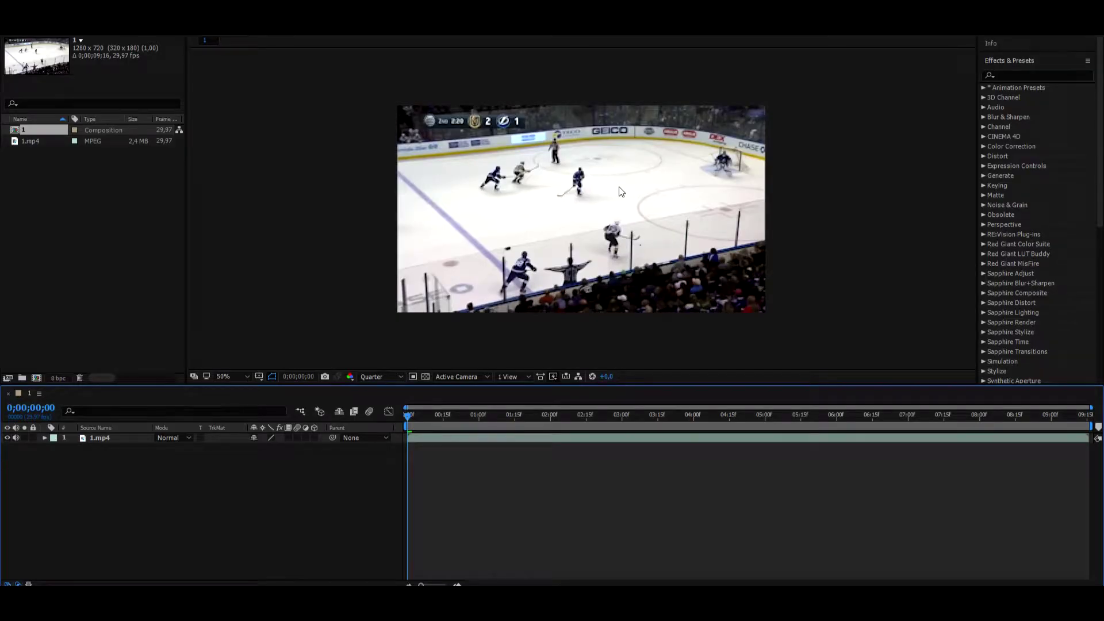
Preview the hockey clip and park the playhead at 0;00;02;11, the last frame before the cut
key("space")
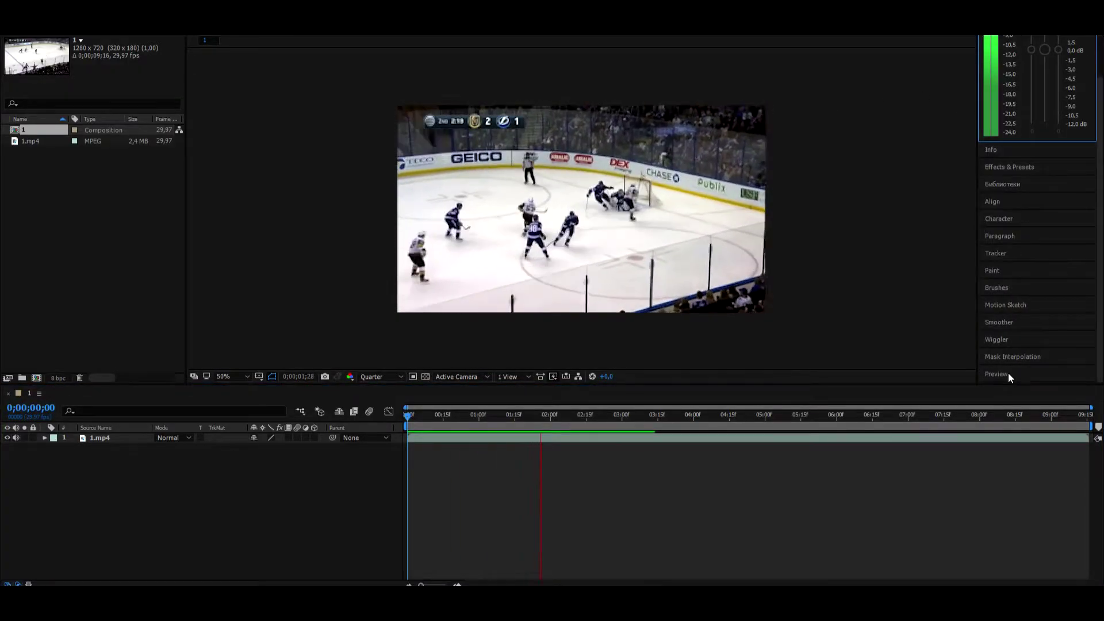
left_click(1008, 374)
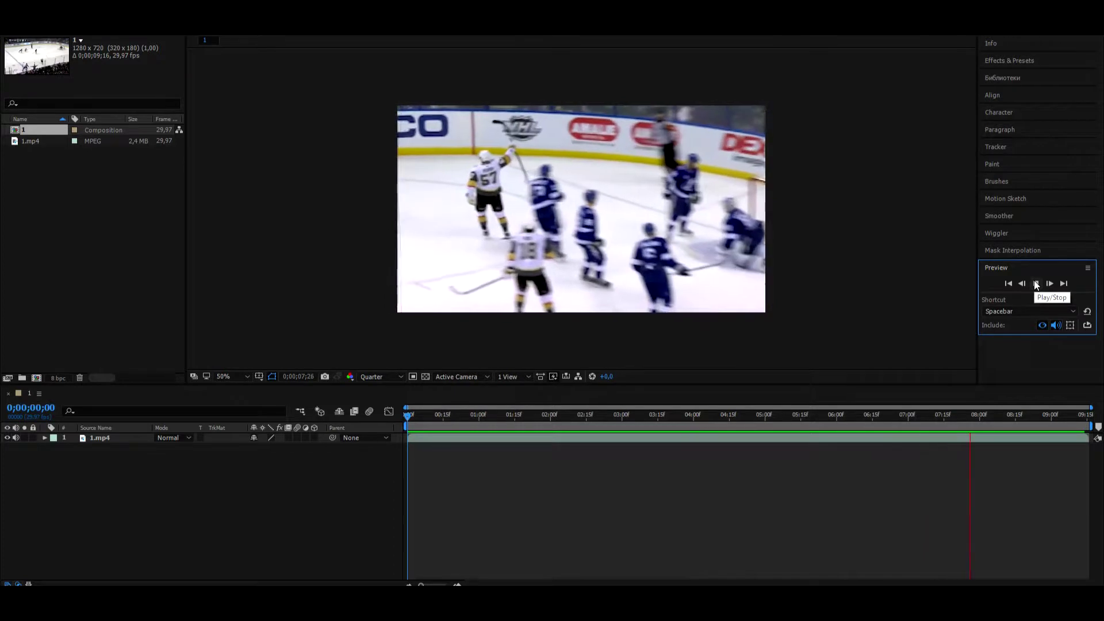
left_click(1036, 283)
left_click(1037, 283)
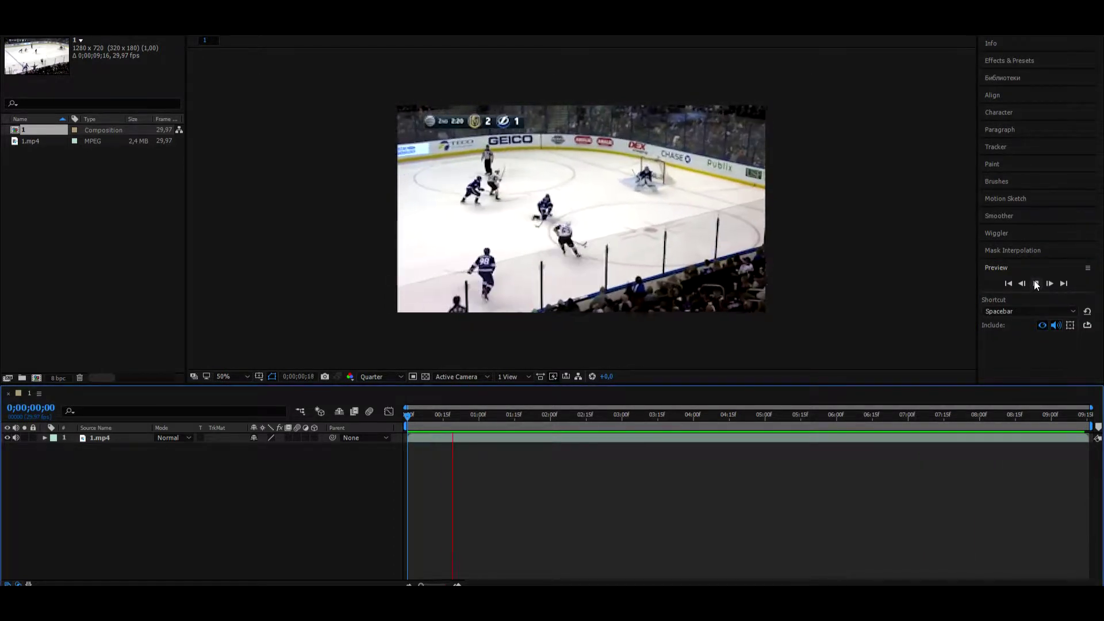
left_click(1037, 283)
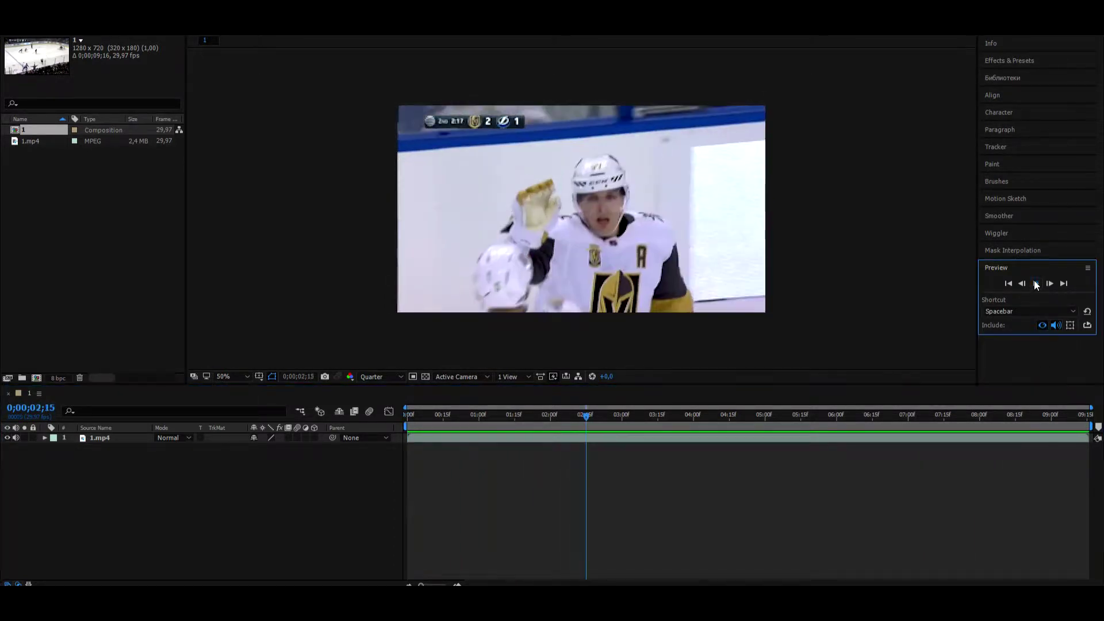
left_click_drag(581, 418, 574, 415)
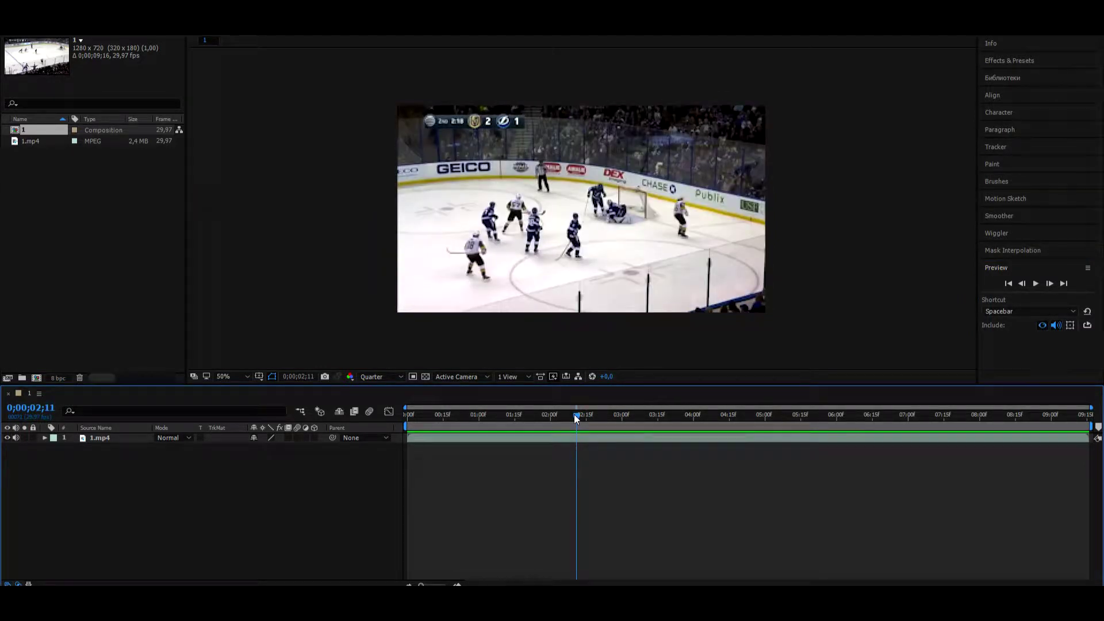
Apply Motion Tile to 1.mp4 with Output Width and Output Height of 400
left_click(1012, 62)
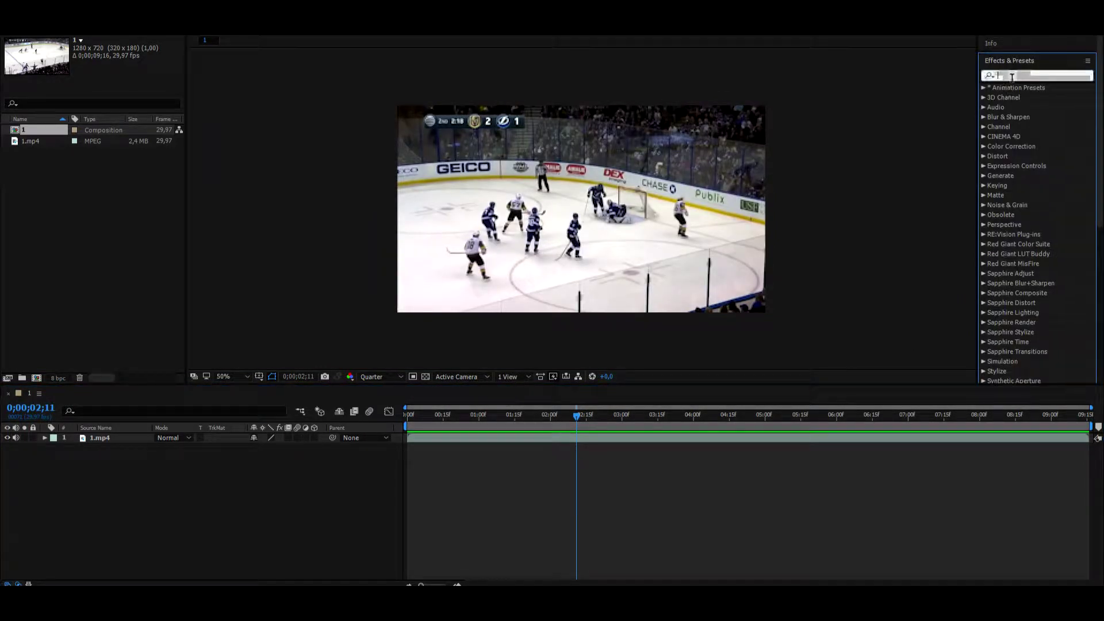
type("motion")
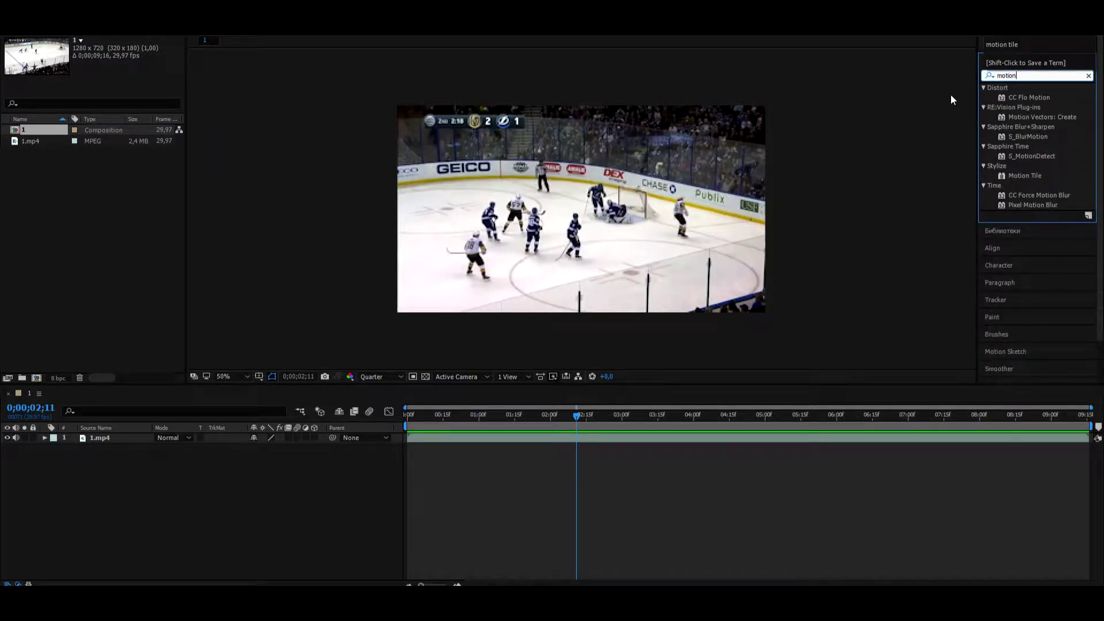
left_click_drag(1024, 175, 602, 440)
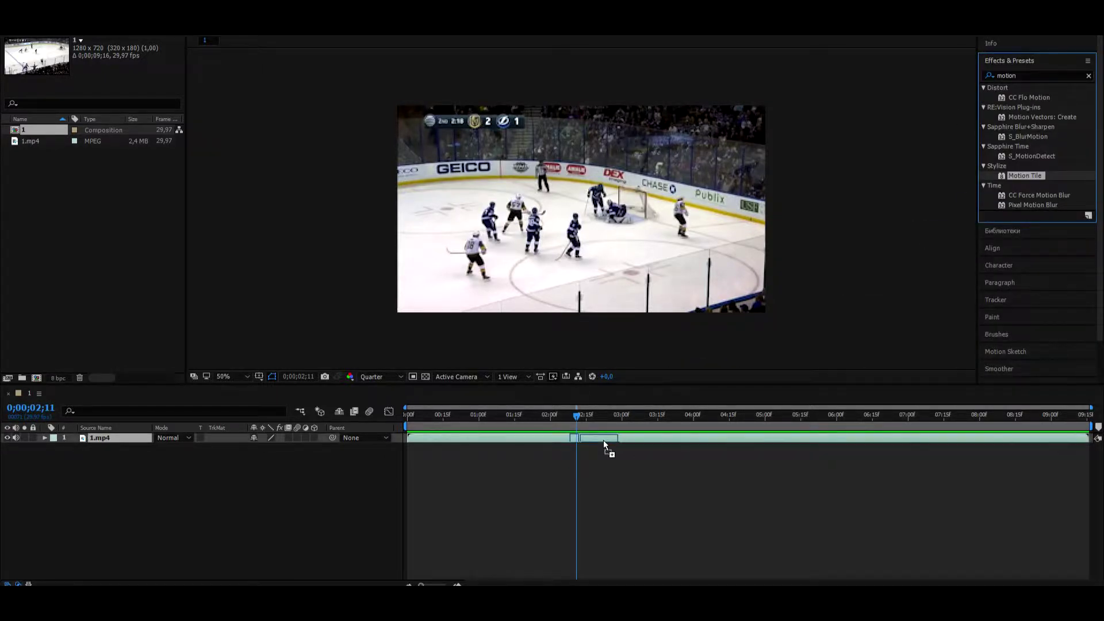
left_click(110, 89)
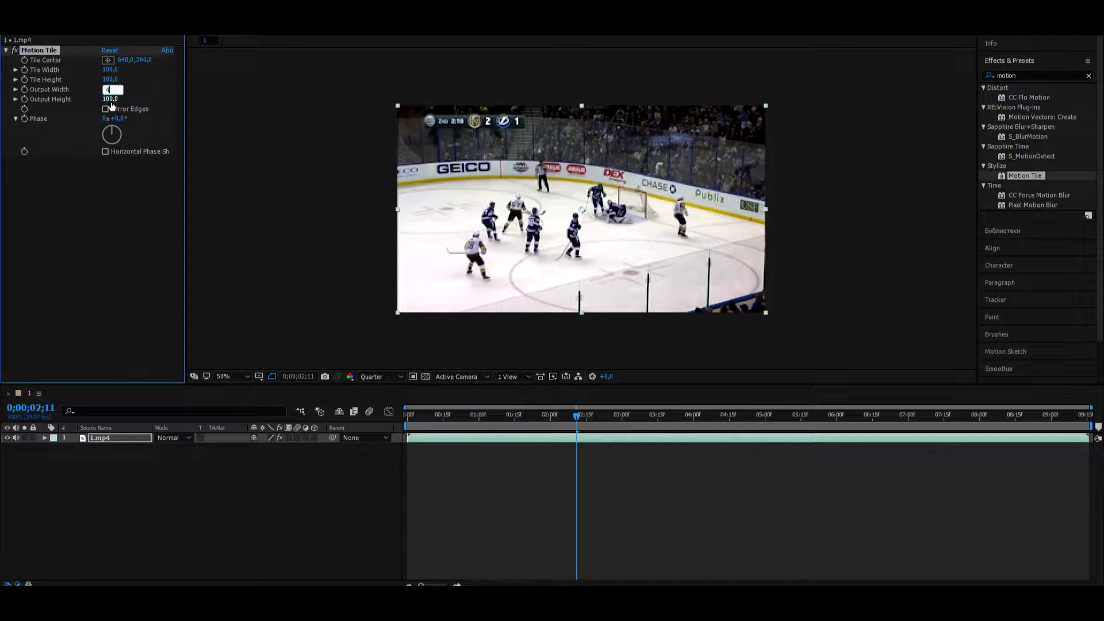
type("400")
key("Tab")
left_click(109, 99)
Preview the tiled clip and stop at 0;00;02;12, the first frame after the cut
left_click_drag(575, 413, 469, 415)
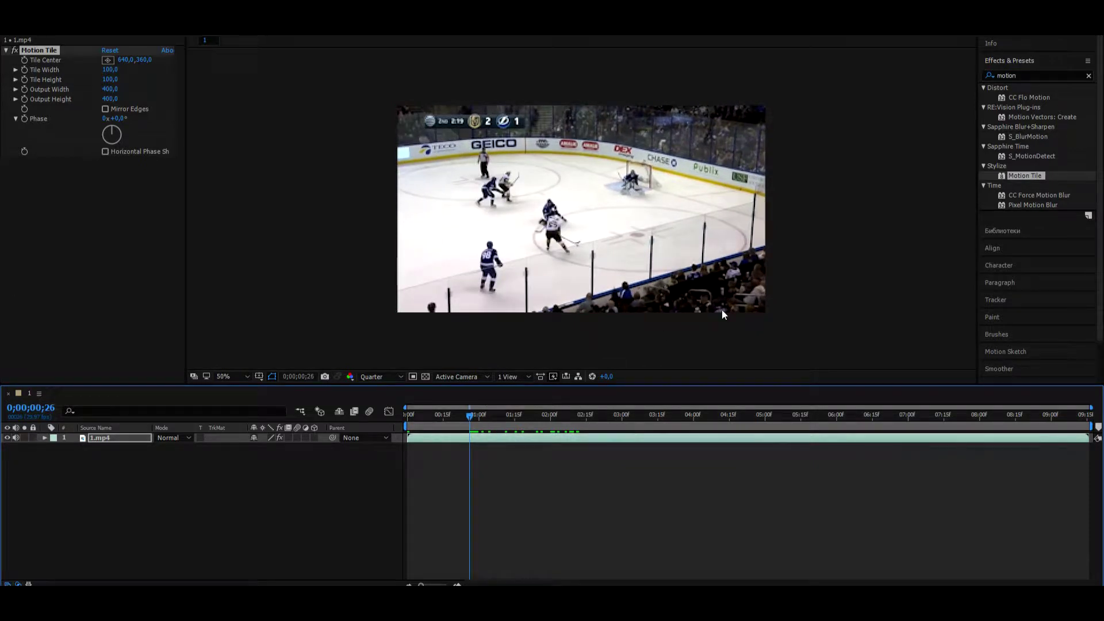
key("space")
left_click(1015, 39)
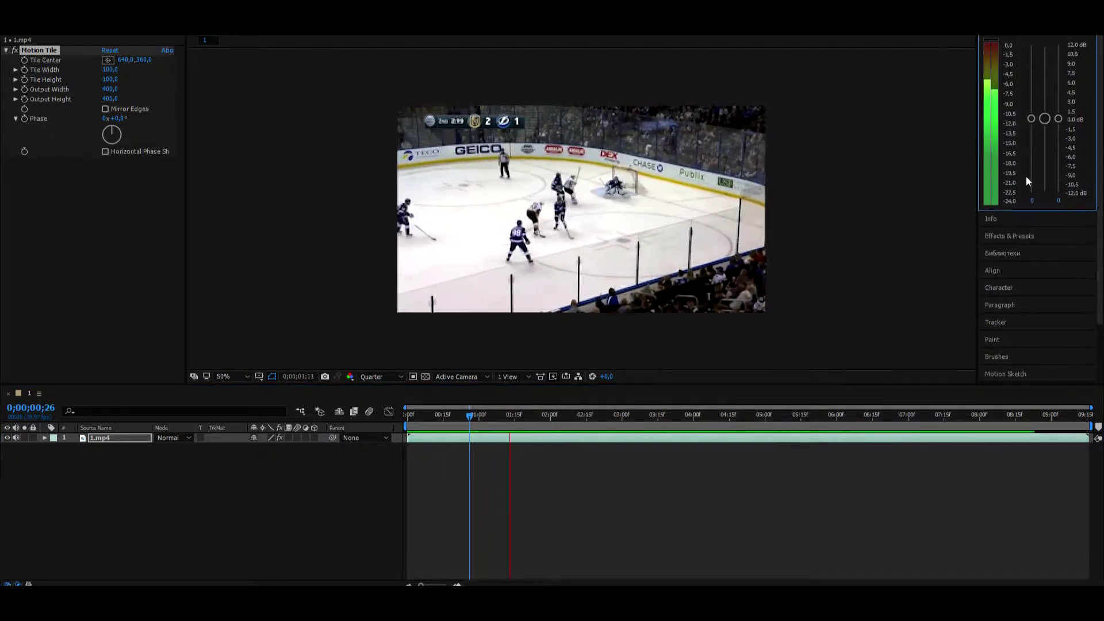
left_click(1007, 370)
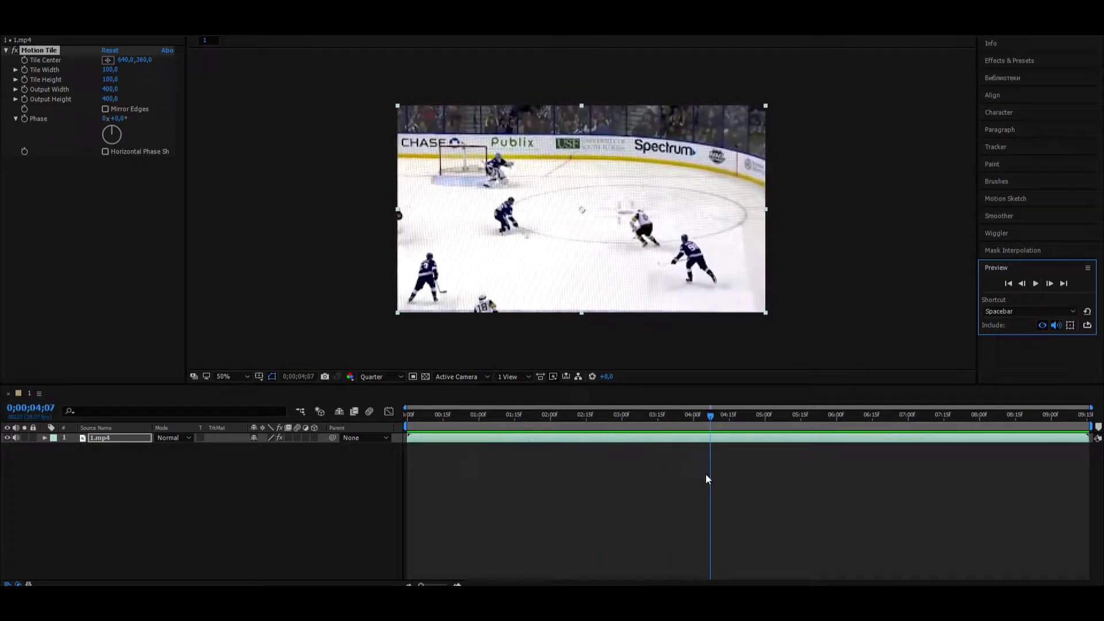
mouse_move(677, 416)
left_mouse_down()
mouse_move(543, 423)
mouse_move(575, 427)
left_mouse_up()
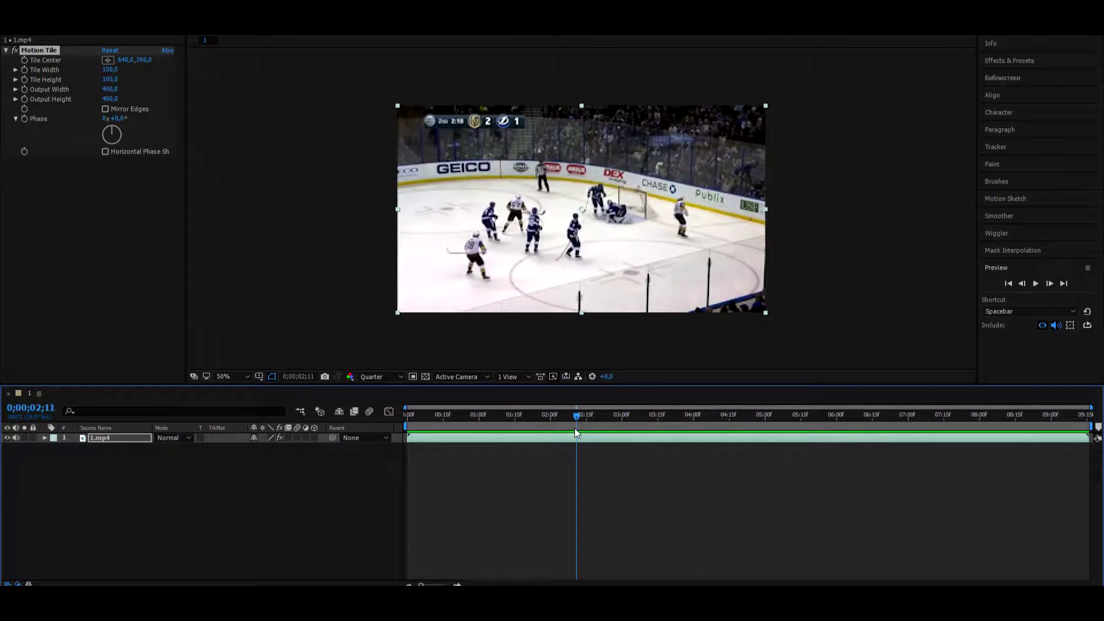
left_click_drag(575, 429, 577, 430)
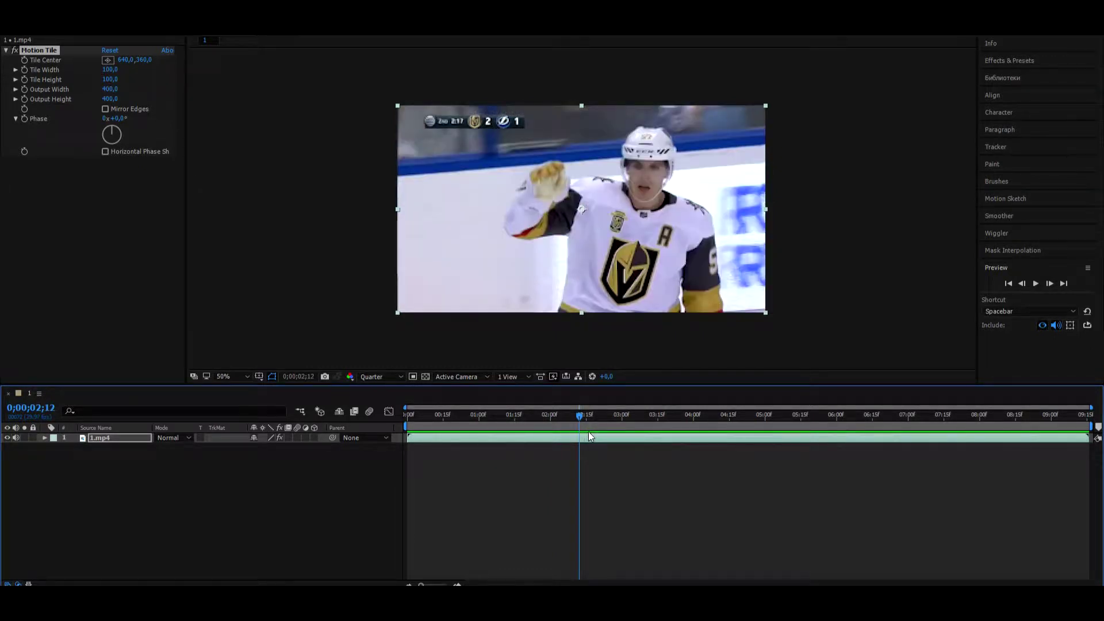
Split 1.mp4 at the cut and add starting Position/Rotation keyframes to the first-shot layer around 01;20
key("ctrl+shift+d")
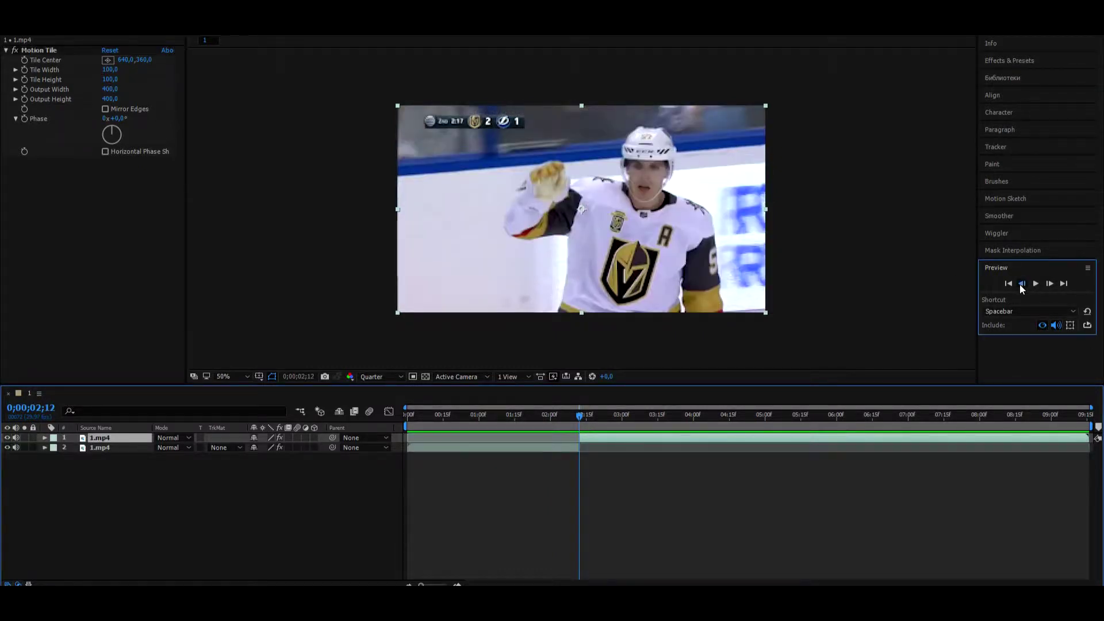
left_click(1021, 283)
left_click(570, 447)
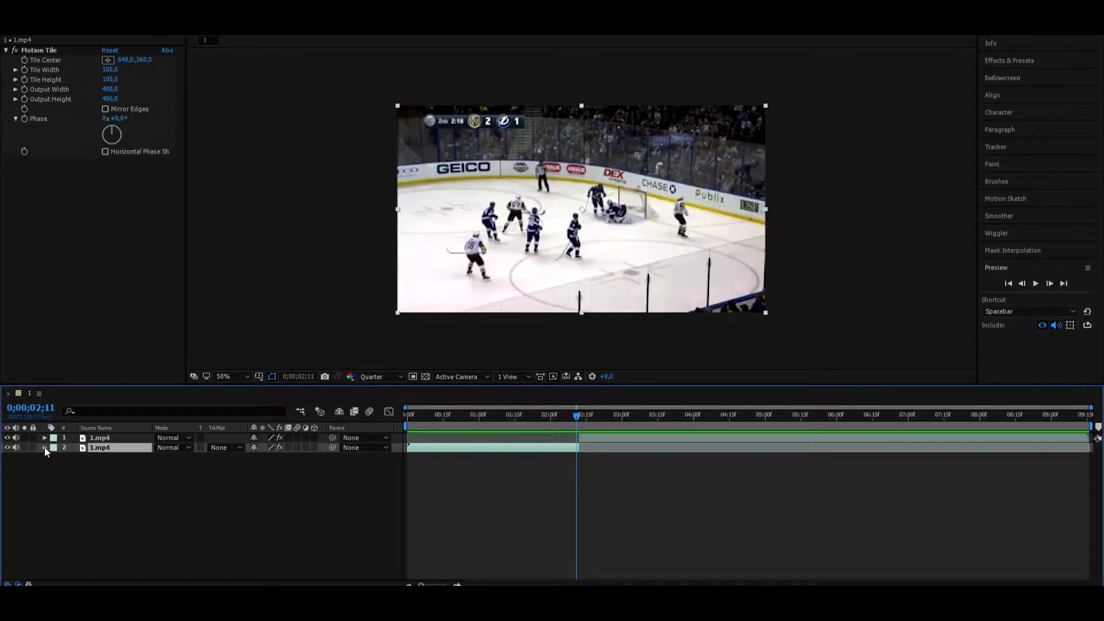
left_click(44, 448)
left_click(55, 466)
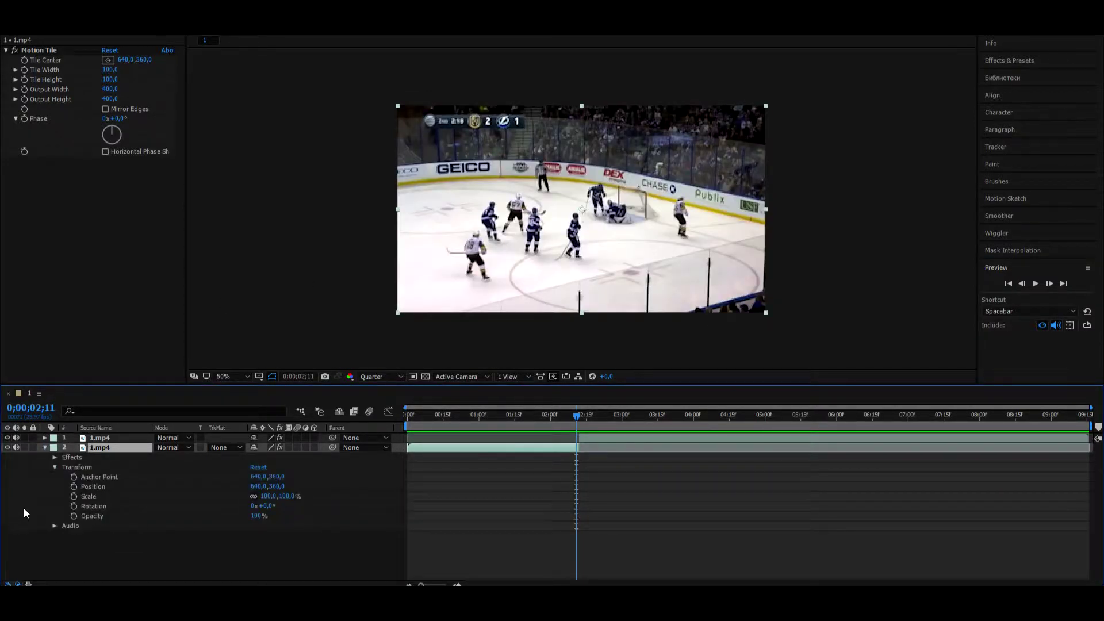
left_click(74, 507)
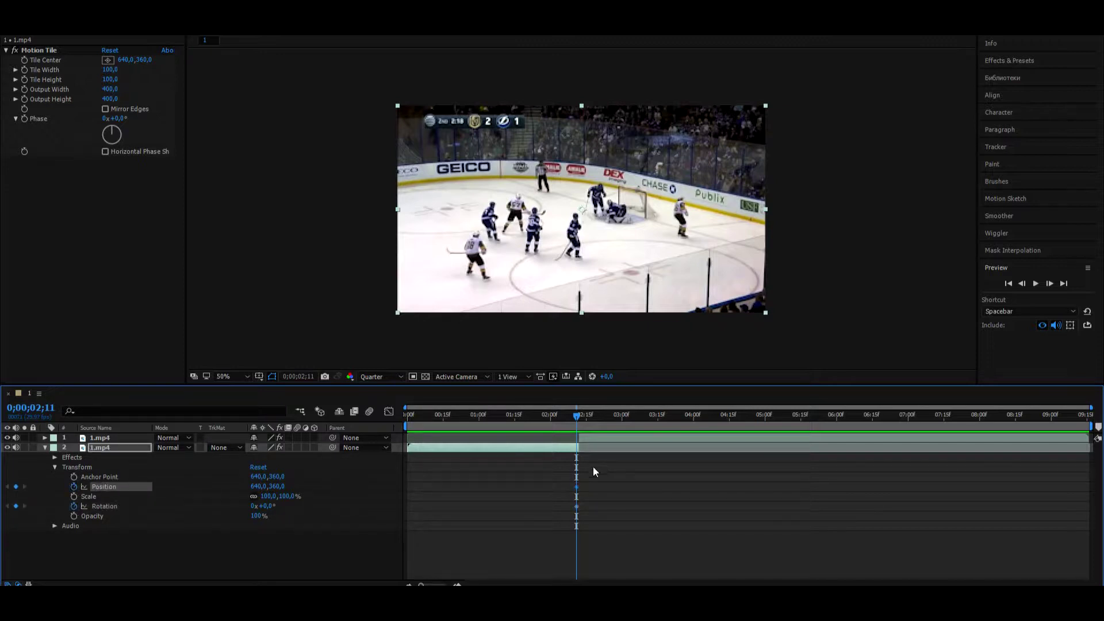
mouse_move(576, 486)
left_mouse_down()
mouse_move(529, 489)
mouse_move(527, 510)
left_mouse_up()
left_click(577, 506)
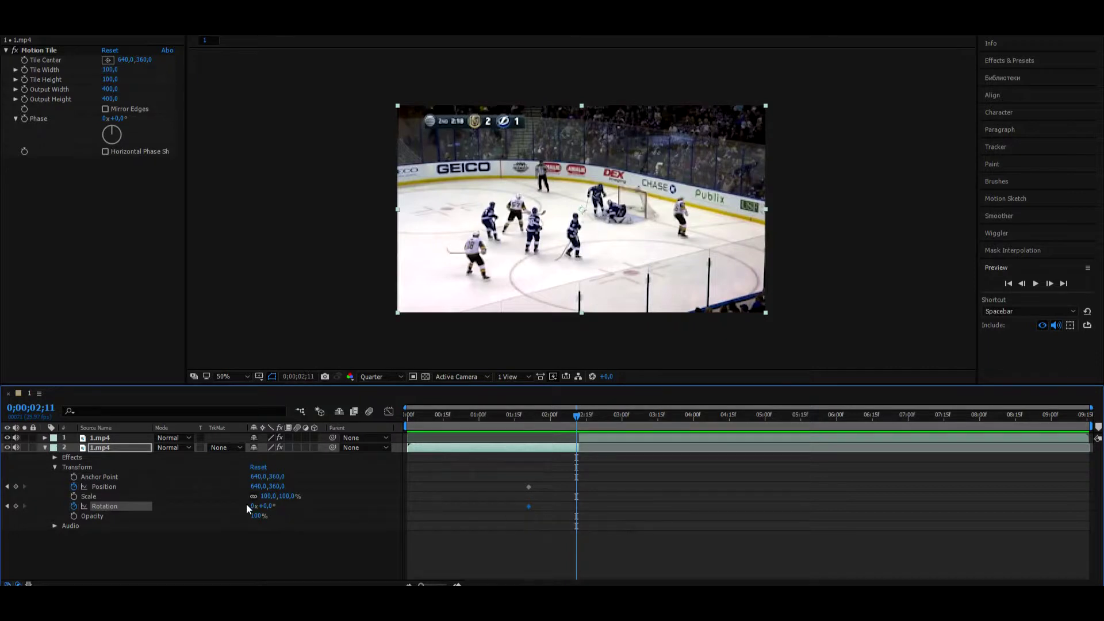
At 0;00;02;11 set the first-shot layer to X 246 and -50° rotation, with Mirror Edges on
left_click(274, 486)
type("246")
key("Return")
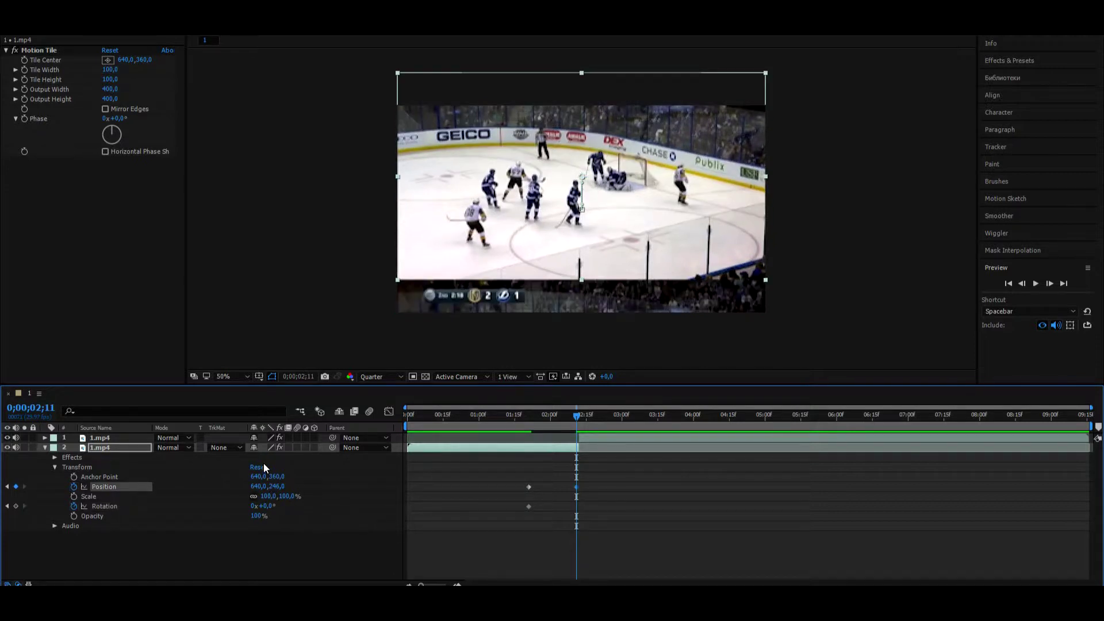
key("ctrl+z")
left_click(257, 487)
type("246")
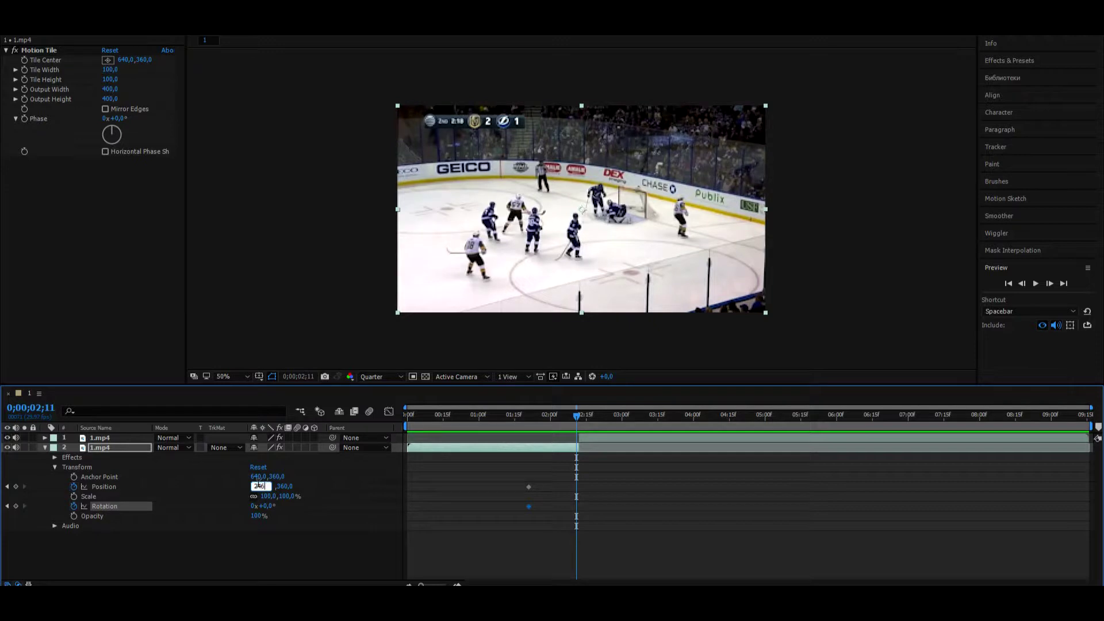
key("Return")
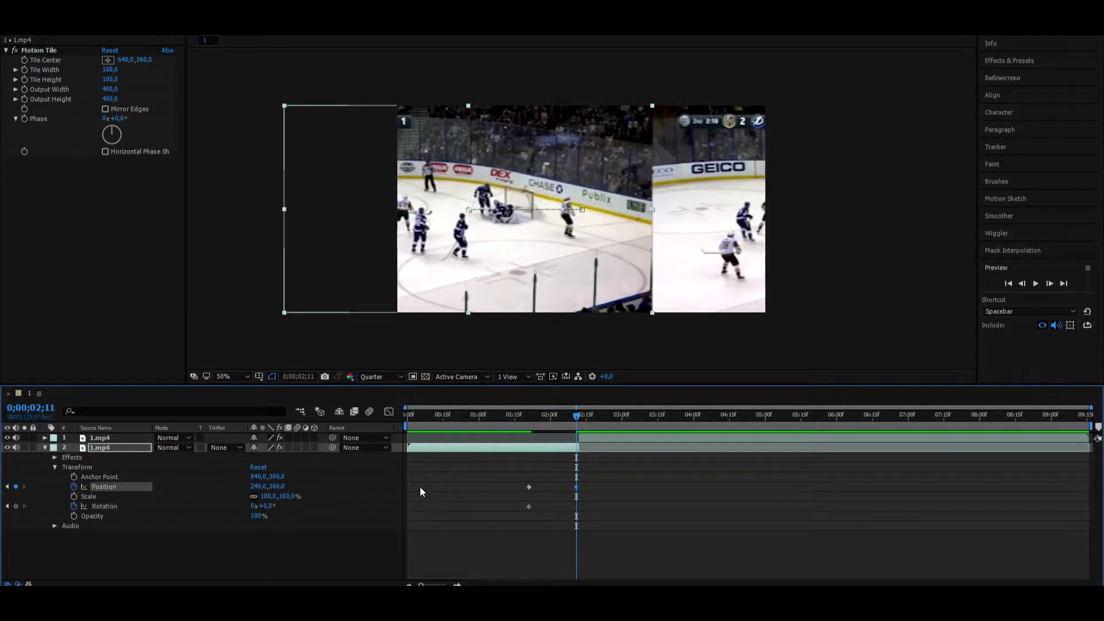
left_click(105, 110)
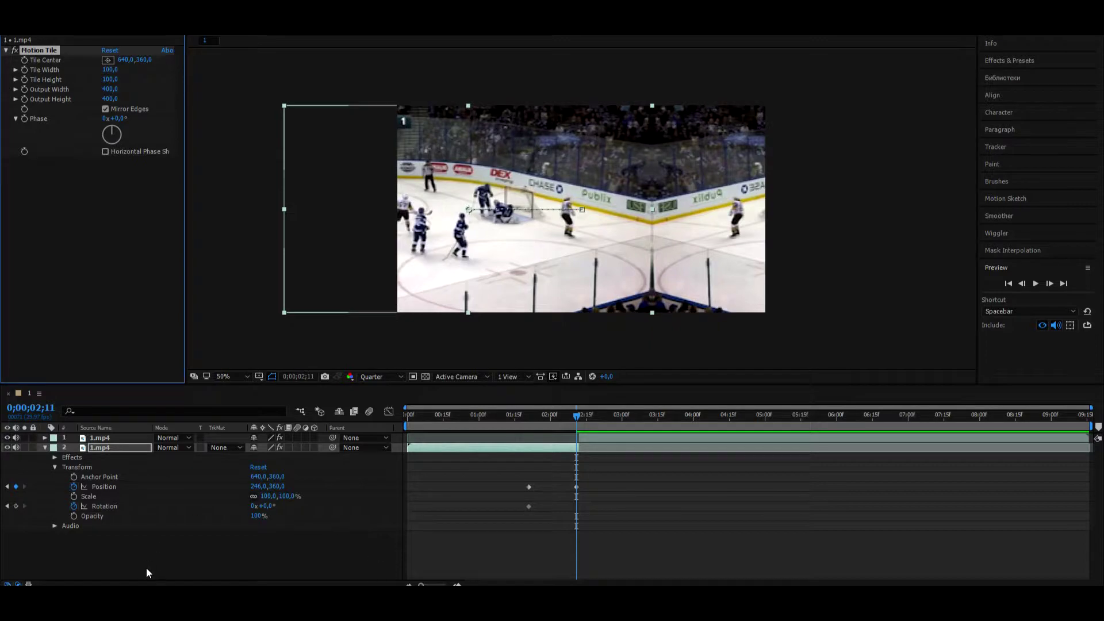
left_click(267, 506)
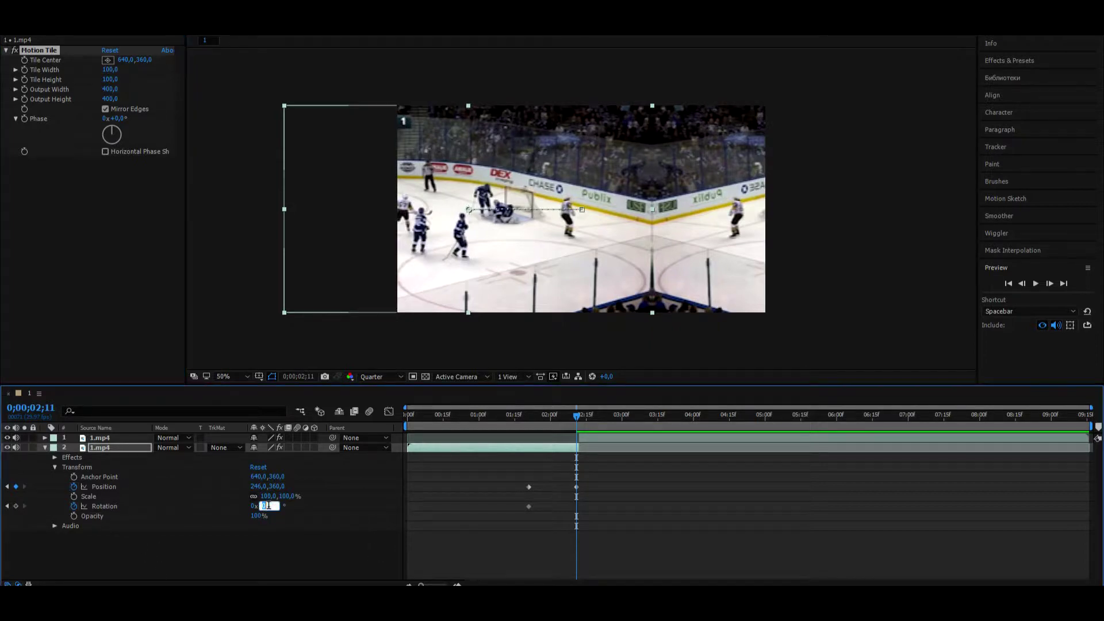
type("-50")
key("Return")
mouse_move(588, 414)
left_mouse_down()
mouse_move(520, 414)
mouse_move(581, 431)
left_mouse_up()
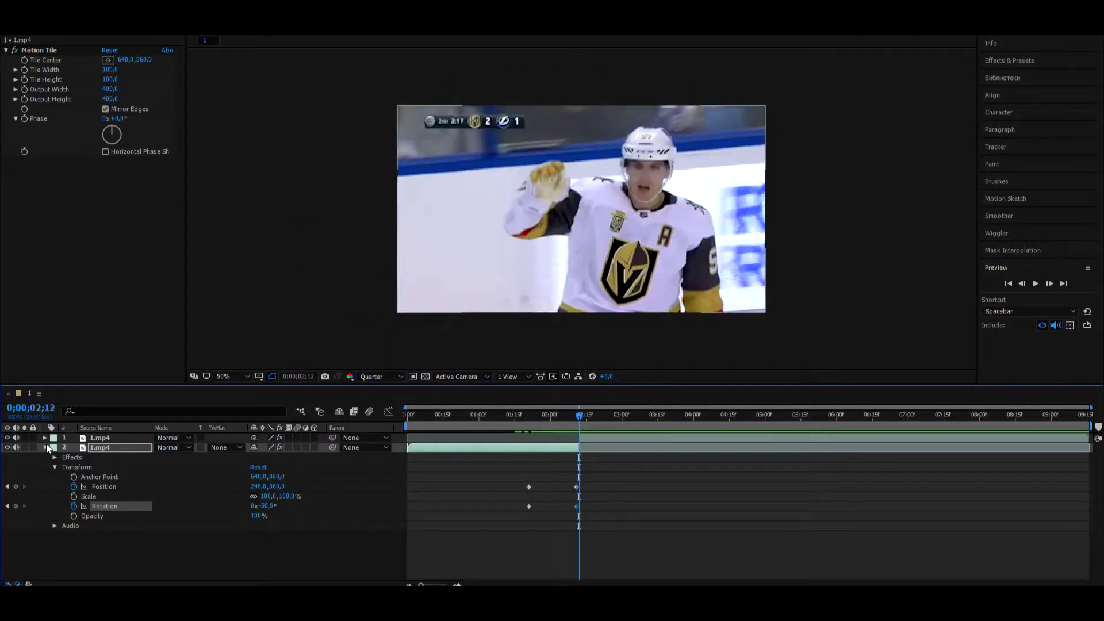
Add Position and Rotation keyframes to the second-shot layer, moving the Position keyframe to about 03;02
left_click(46, 443)
left_click(45, 438)
left_click(56, 458)
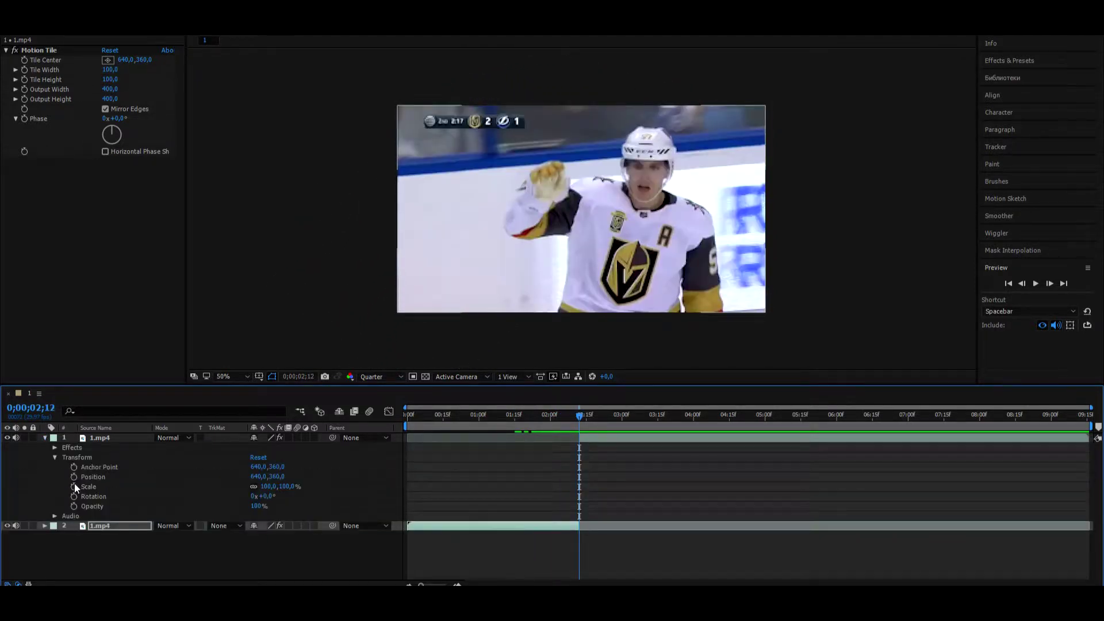
left_click(74, 496)
left_click(73, 476)
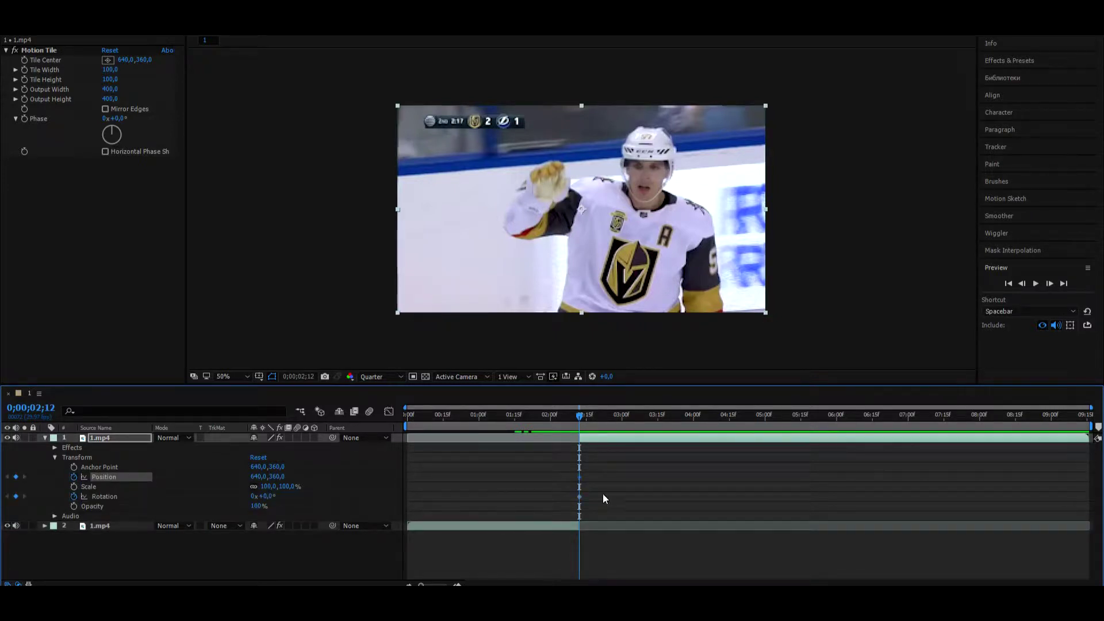
mouse_move(580, 477)
left_mouse_down()
mouse_move(629, 476)
mouse_move(627, 496)
left_mouse_up()
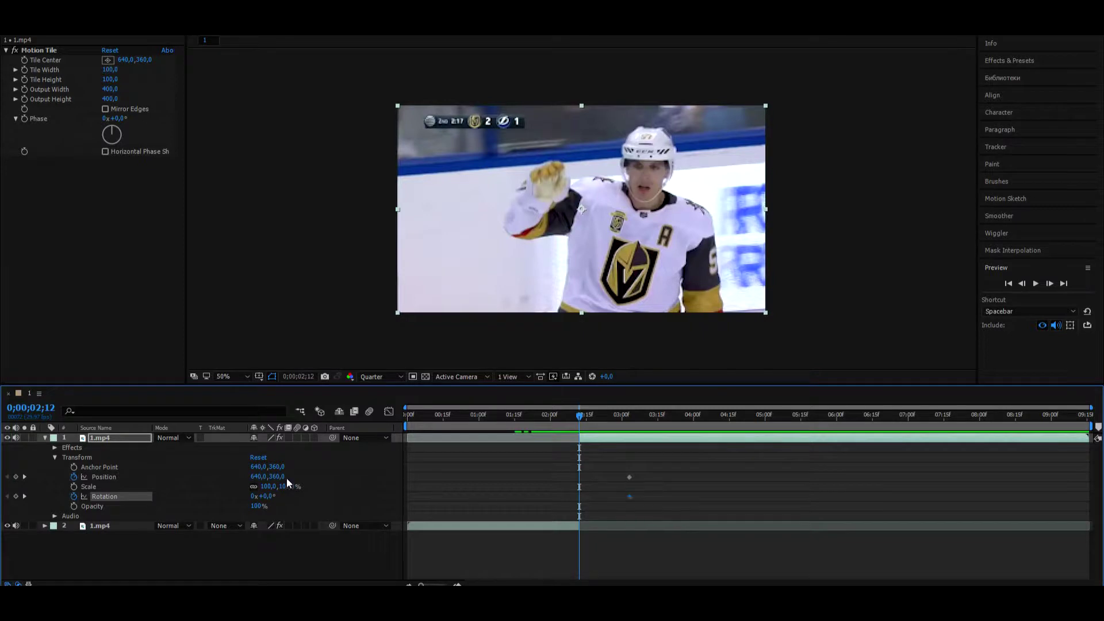
Keyframe the second-shot layer at X 1744 and 50° rotation, with Motion Tile Mirror Edges on
left_click(259, 477)
type("174")
key("Return")
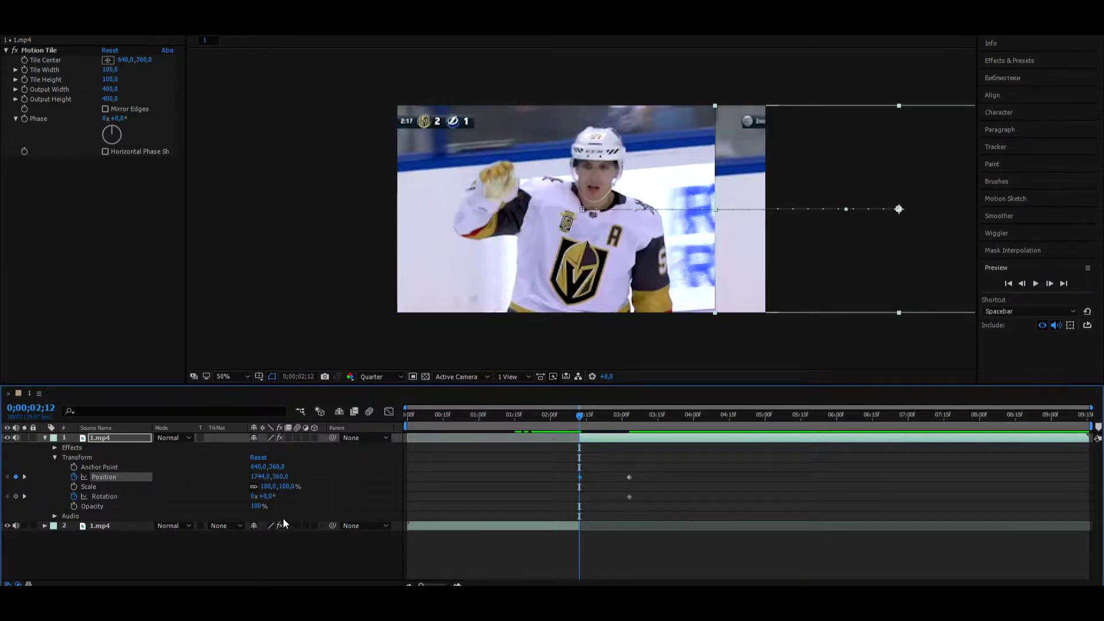
left_click(106, 108)
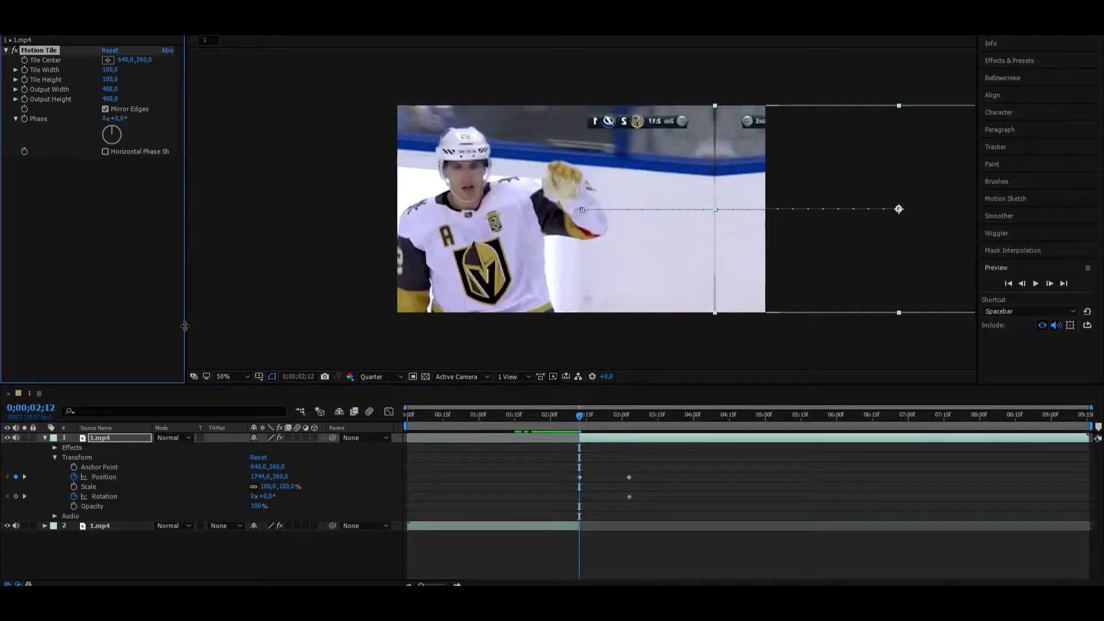
left_click(267, 497)
type("50")
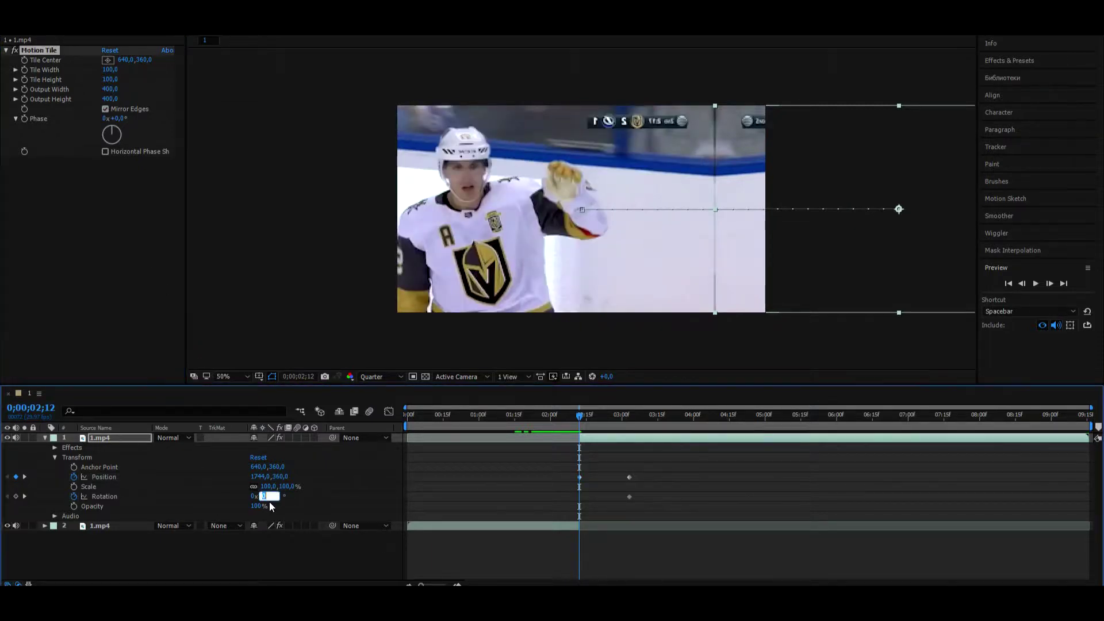
key("Return")
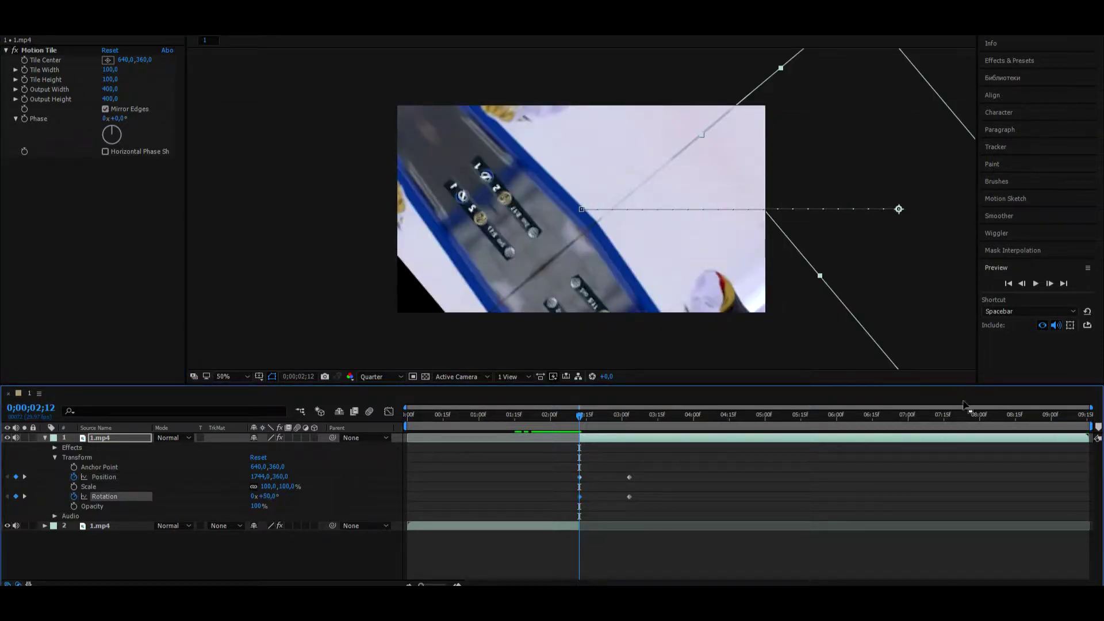
left_click(49, 52)
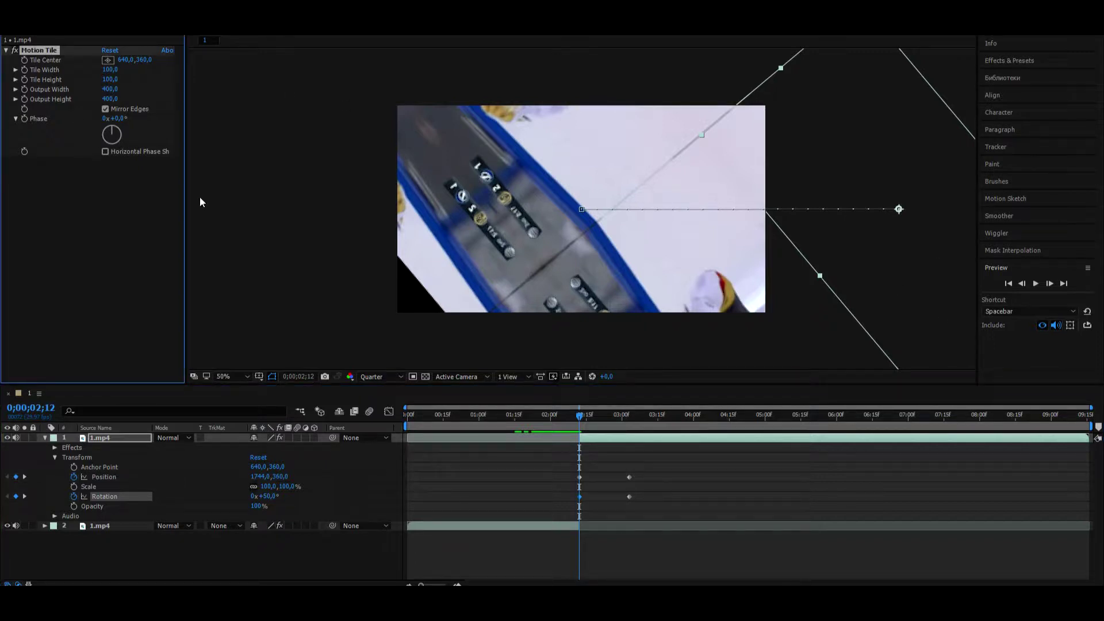
left_click(590, 434)
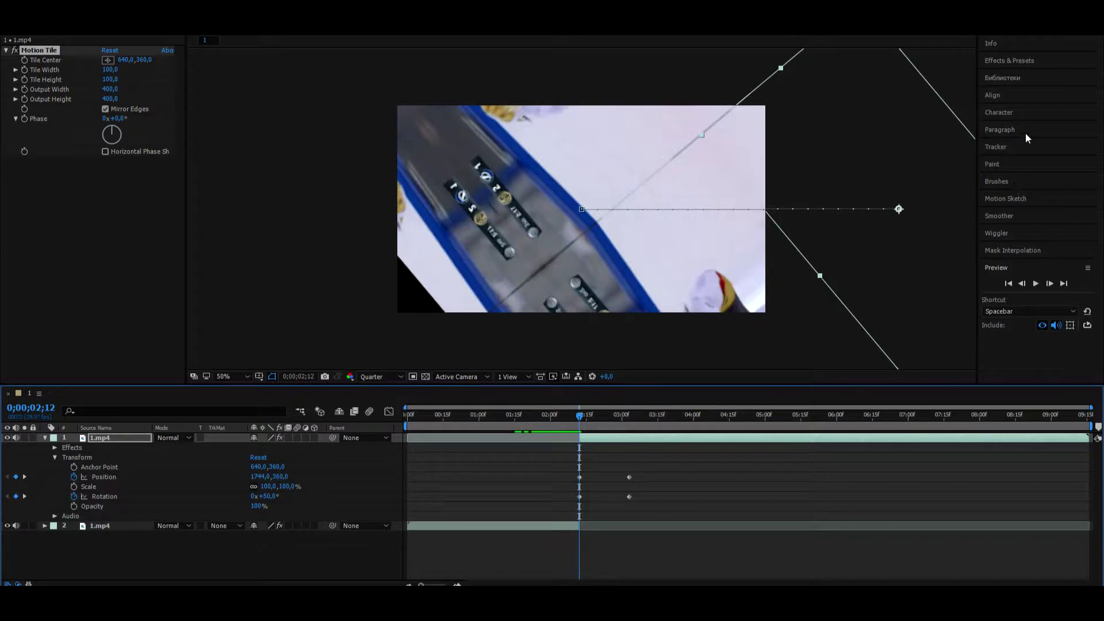
left_click(1021, 61)
Add a second Motion Tile to the top clip with 400 output width and height and Mirror Edges
mouse_move(1026, 174)
left_mouse_down()
mouse_move(740, 378)
mouse_move(591, 438)
left_mouse_up()
left_click(110, 200)
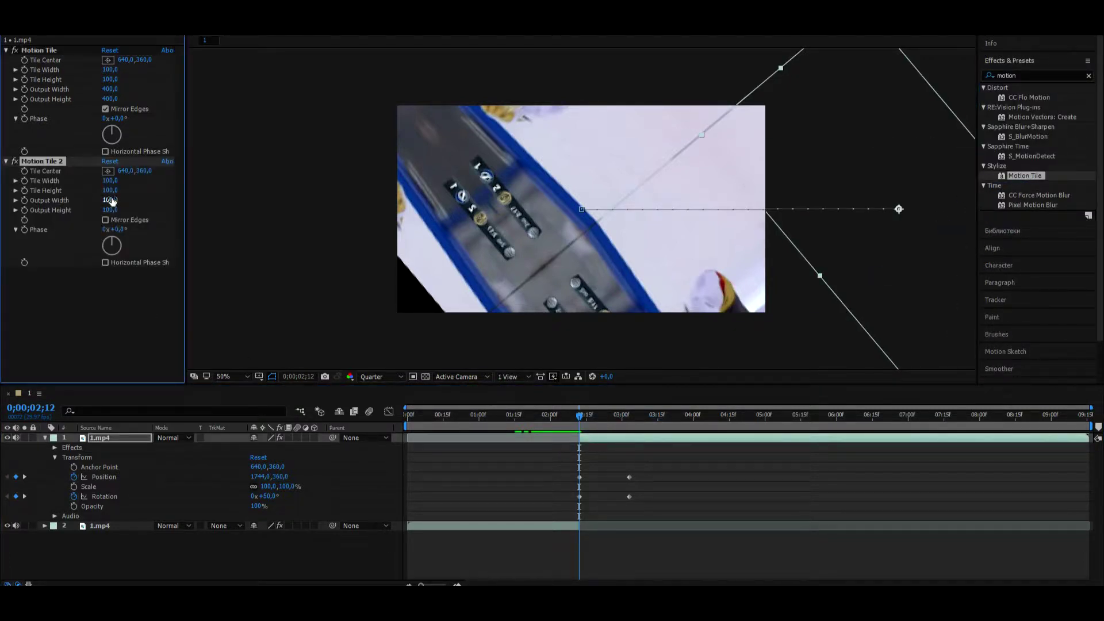
type("40")
key("Return")
left_click(110, 209)
type("4")
key("Return")
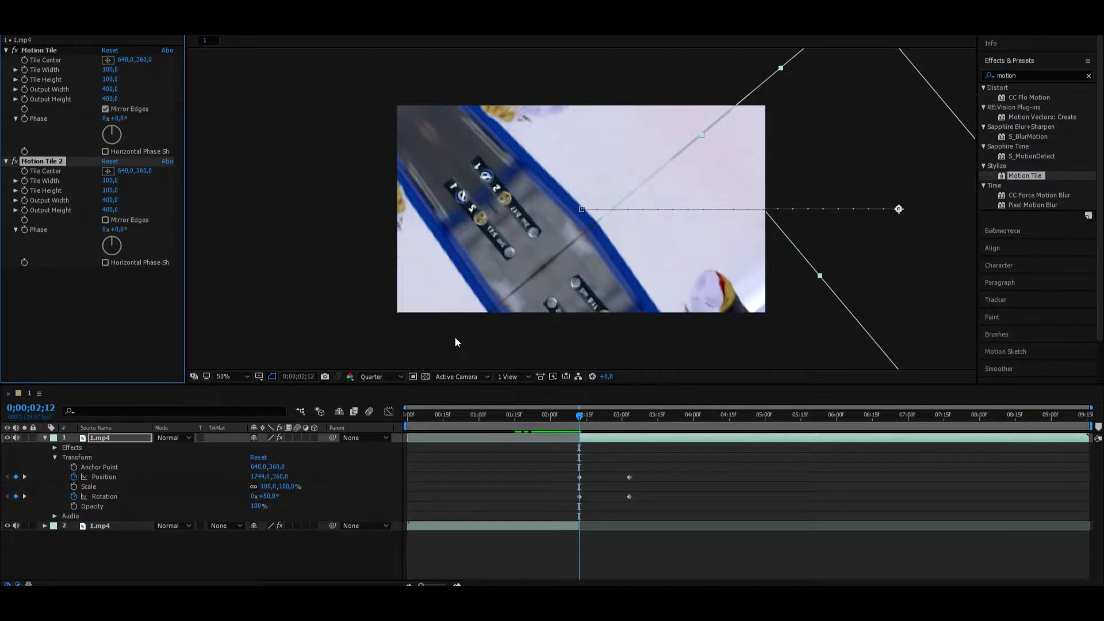
left_click(105, 219)
Go to the first-shot layer's first keyframe at 0;00;01;21 (Position 640,360, rotation 0°)
left_click(43, 438)
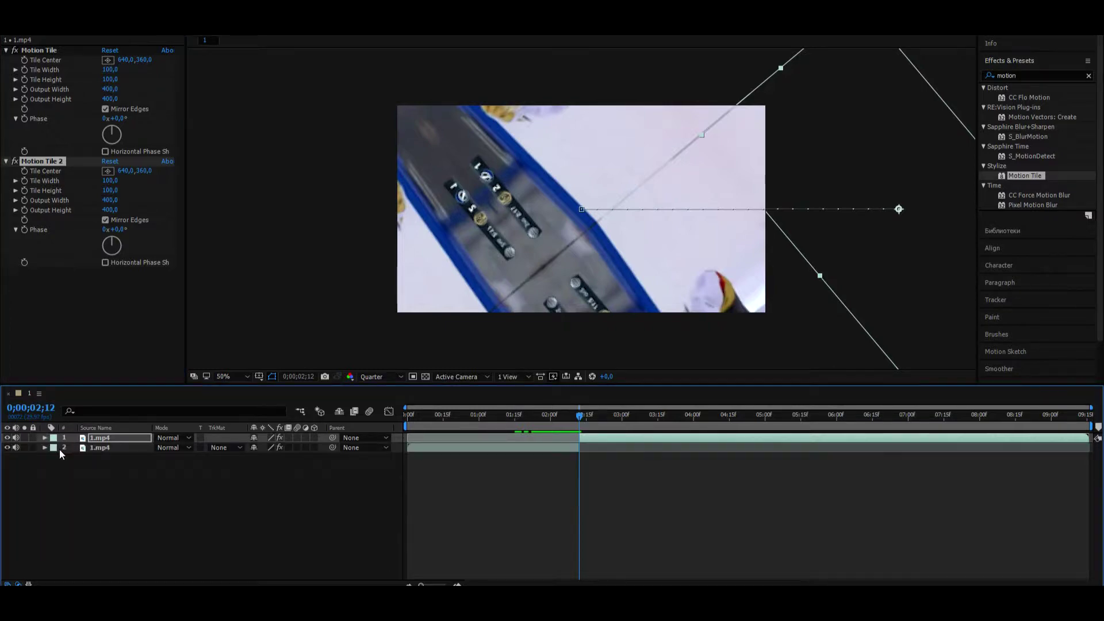
left_click(46, 447)
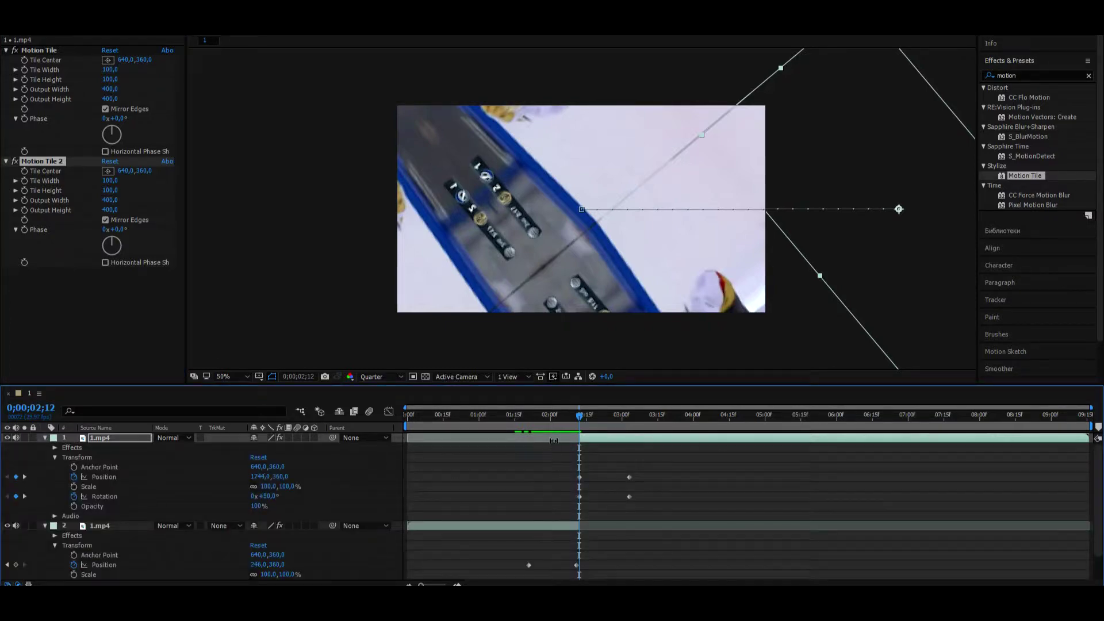
left_click_drag(569, 423, 548, 424)
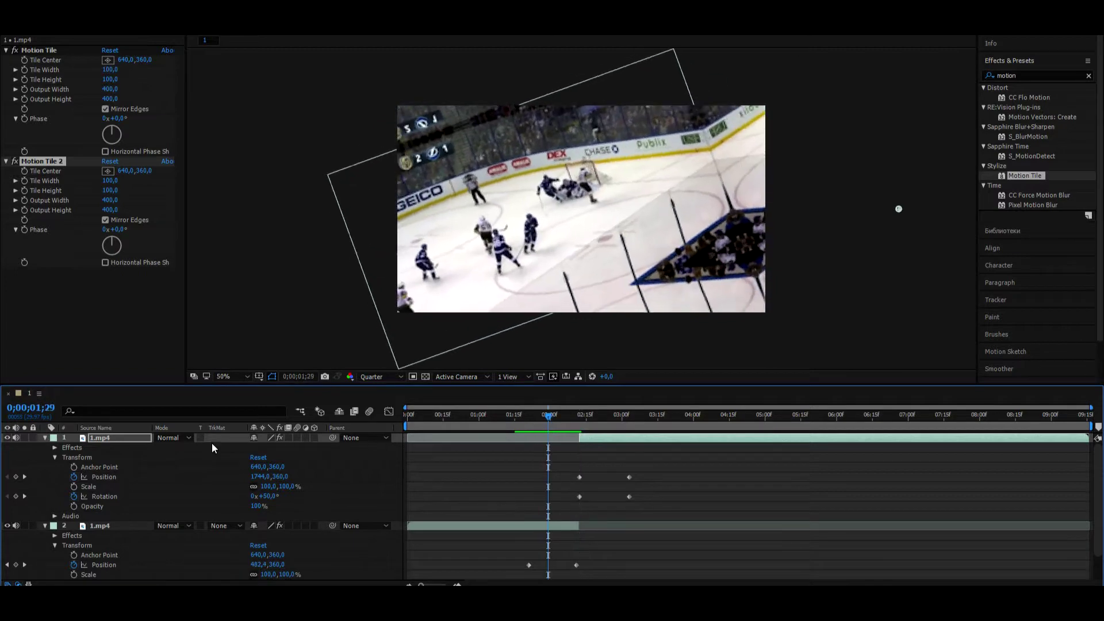
left_click(45, 439)
left_click_drag(549, 416, 528, 416)
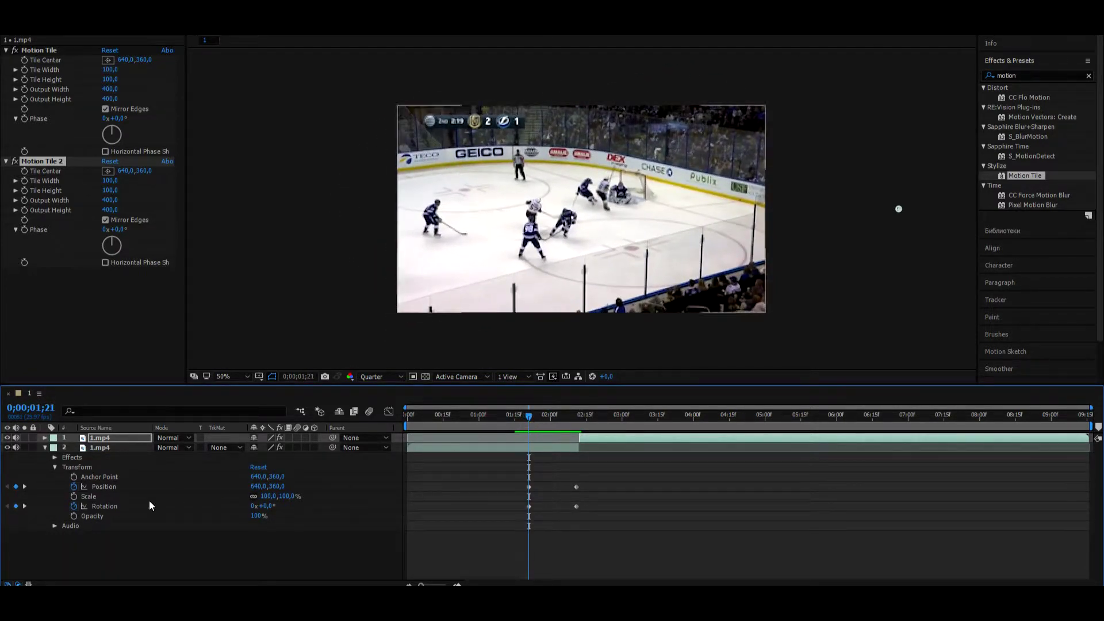
left_click(104, 506)
Separate the first-shot layer's Position into X and Y, and Easy Ease its Rotation keyframes
right_click(108, 486)
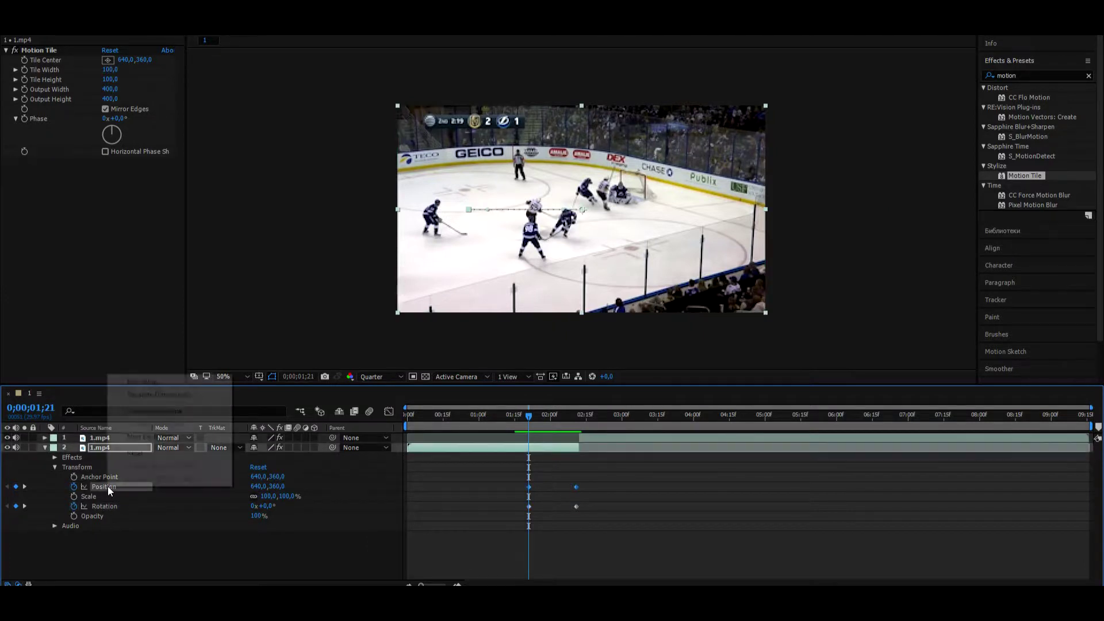
left_click(144, 395)
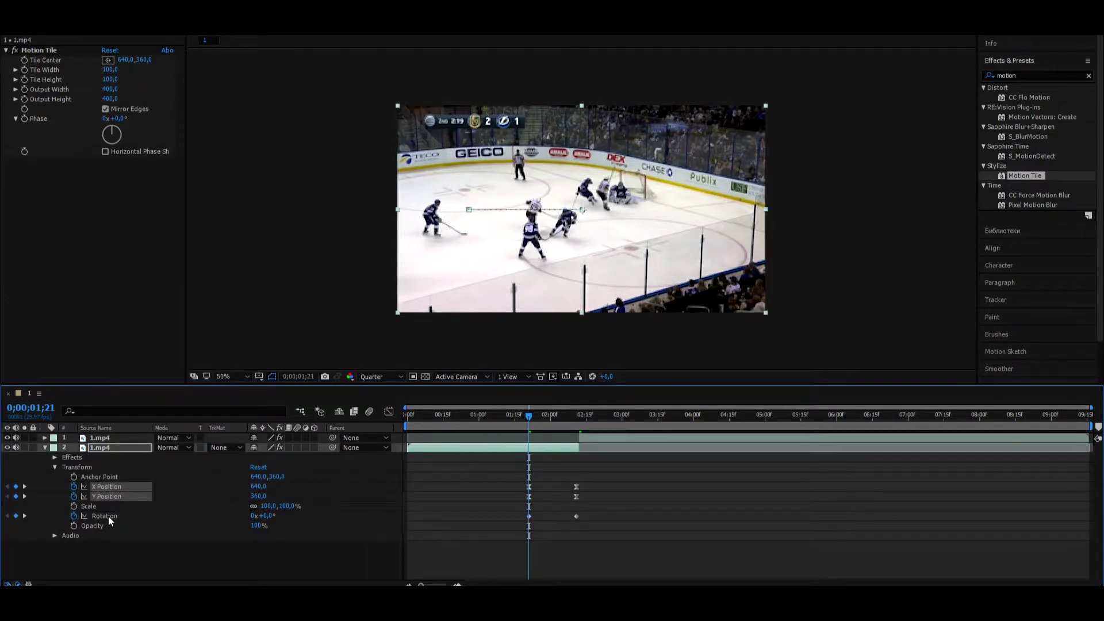
left_click(109, 516)
left_click(389, 412)
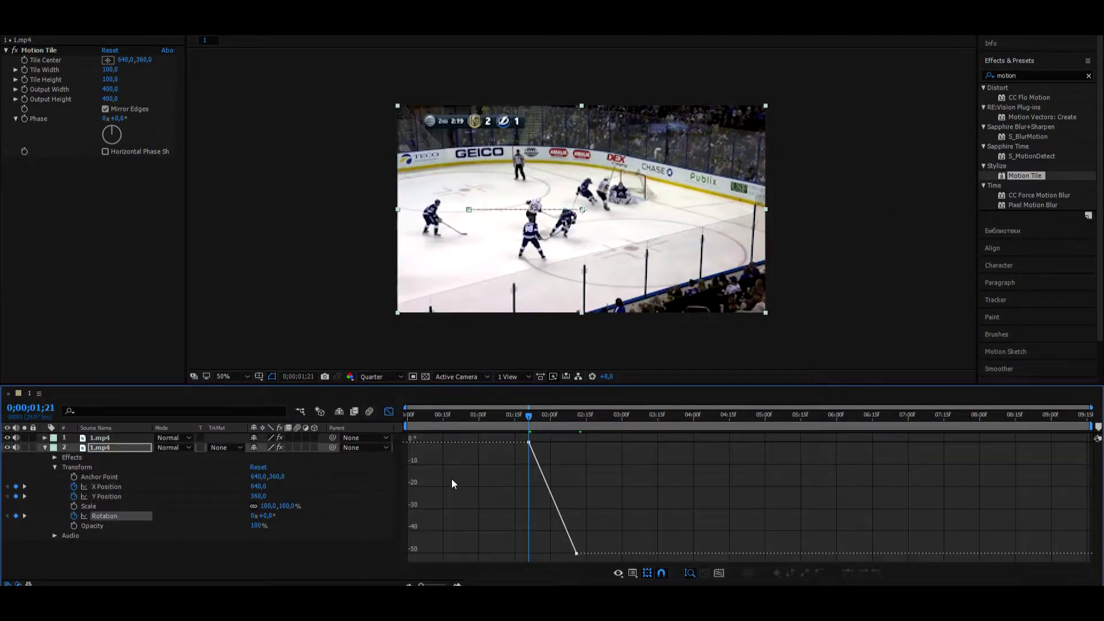
left_click_drag(581, 561, 520, 440)
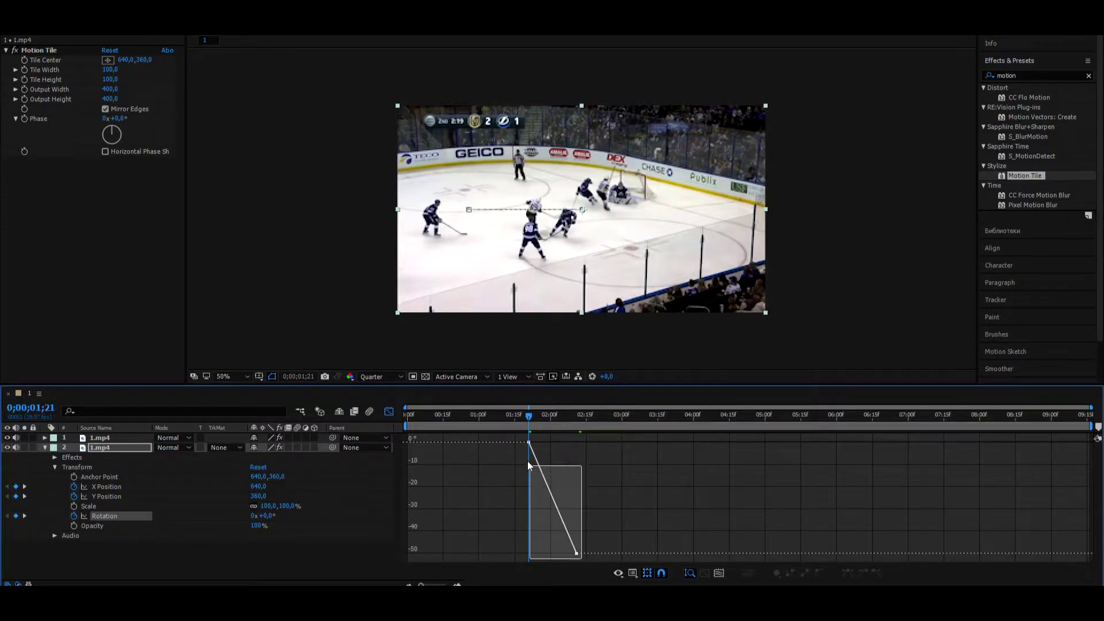
left_click(618, 573)
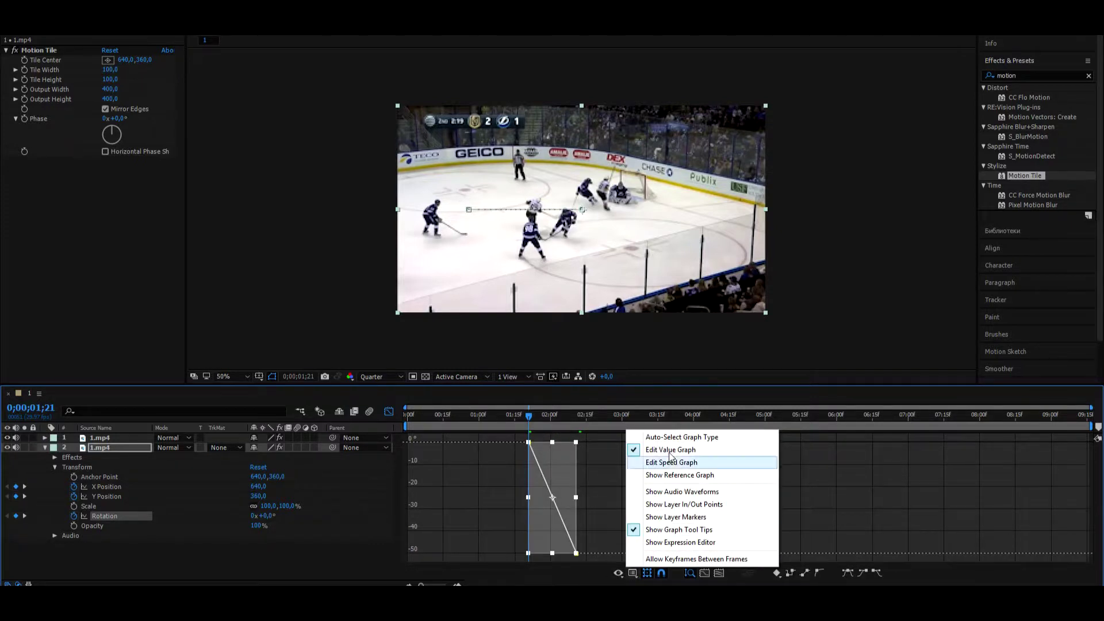
left_click(696, 584)
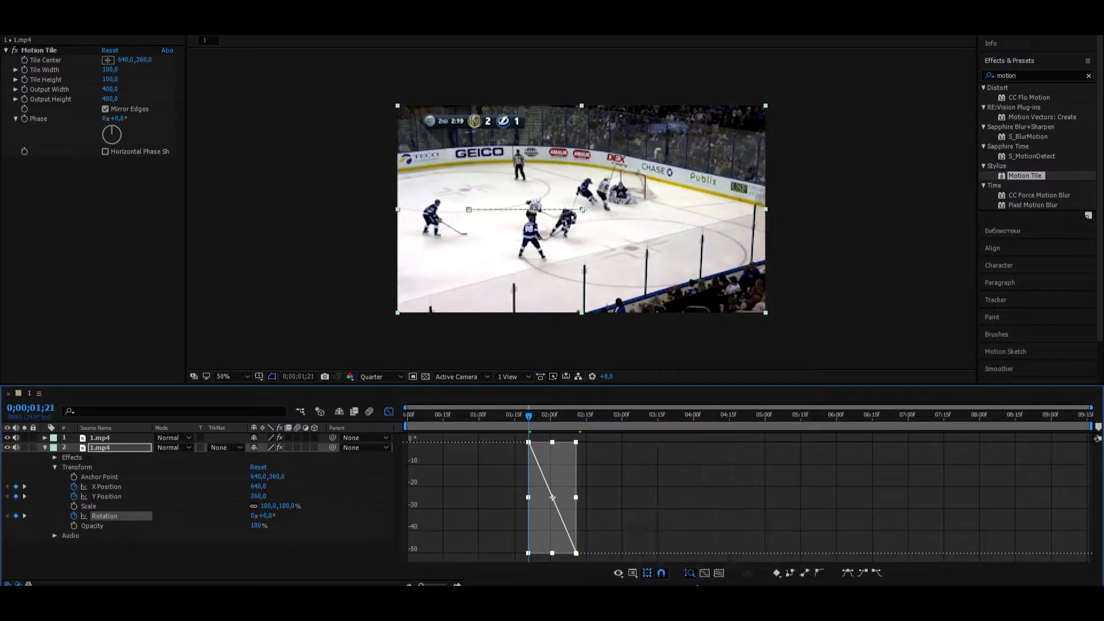
left_click(876, 573)
Drag the Rotation Bezier handles so the spin starts slowly and drops sharply to −50°
left_click(497, 546)
scroll(497, 546, "up", 5)
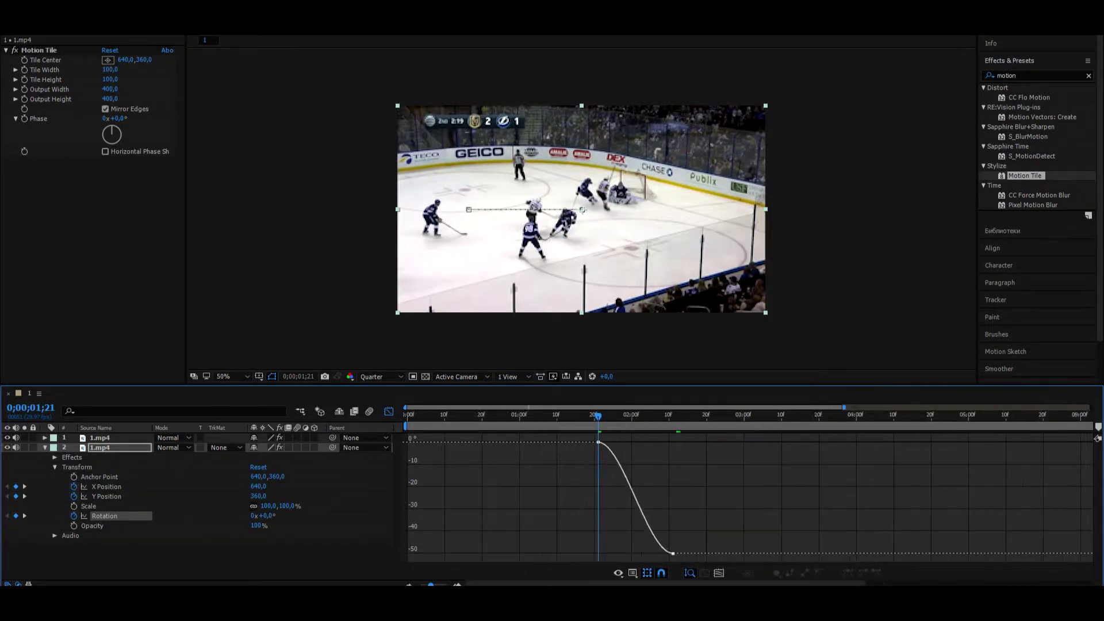
left_click(762, 553)
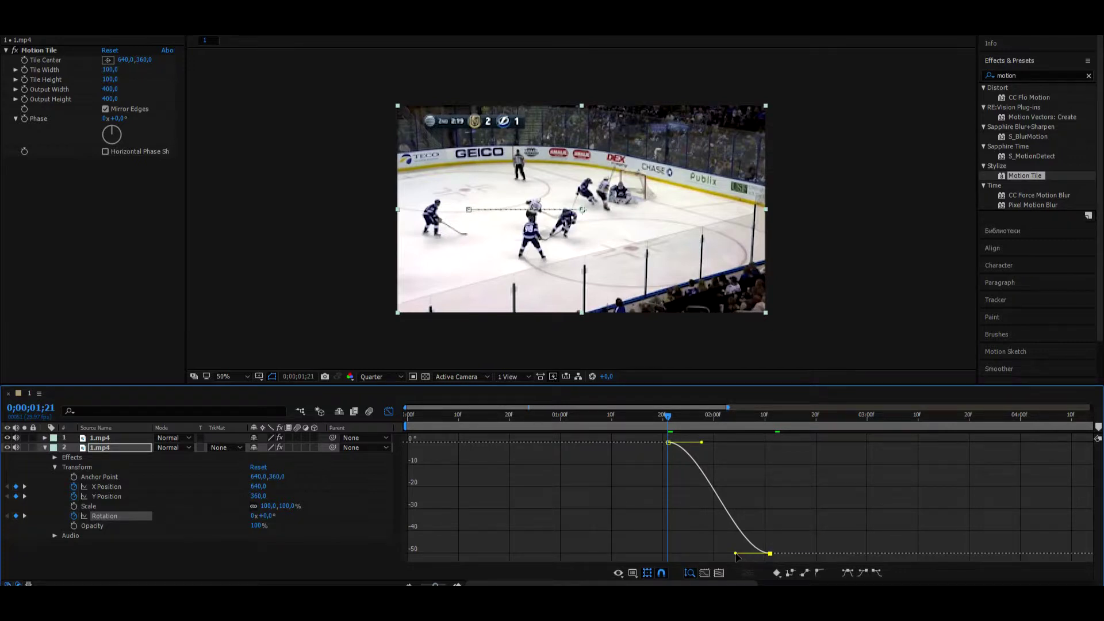
mouse_move(736, 554)
left_mouse_down()
mouse_move(768, 442)
mouse_move(750, 443)
mouse_move(765, 475)
mouse_move(802, 437)
left_mouse_up()
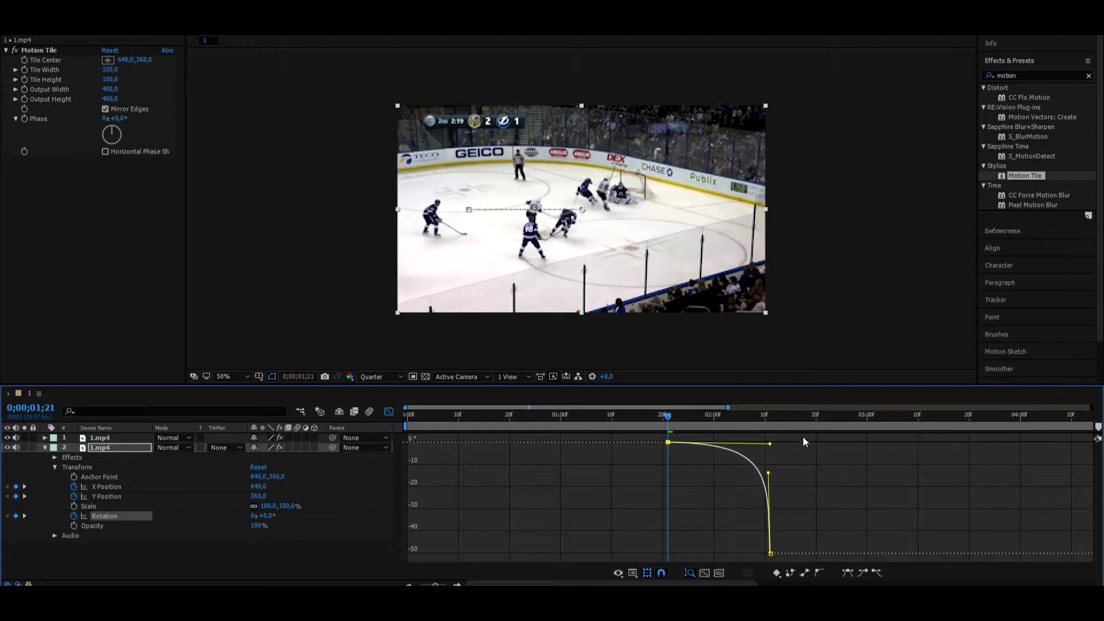
left_click_drag(768, 474, 769, 490)
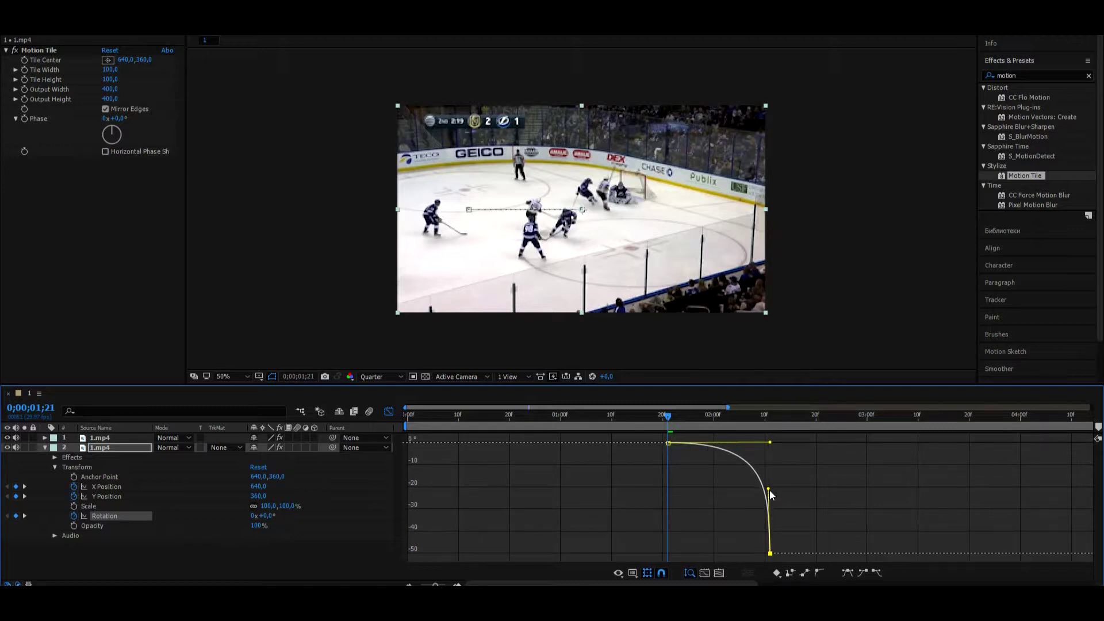
left_click(101, 486)
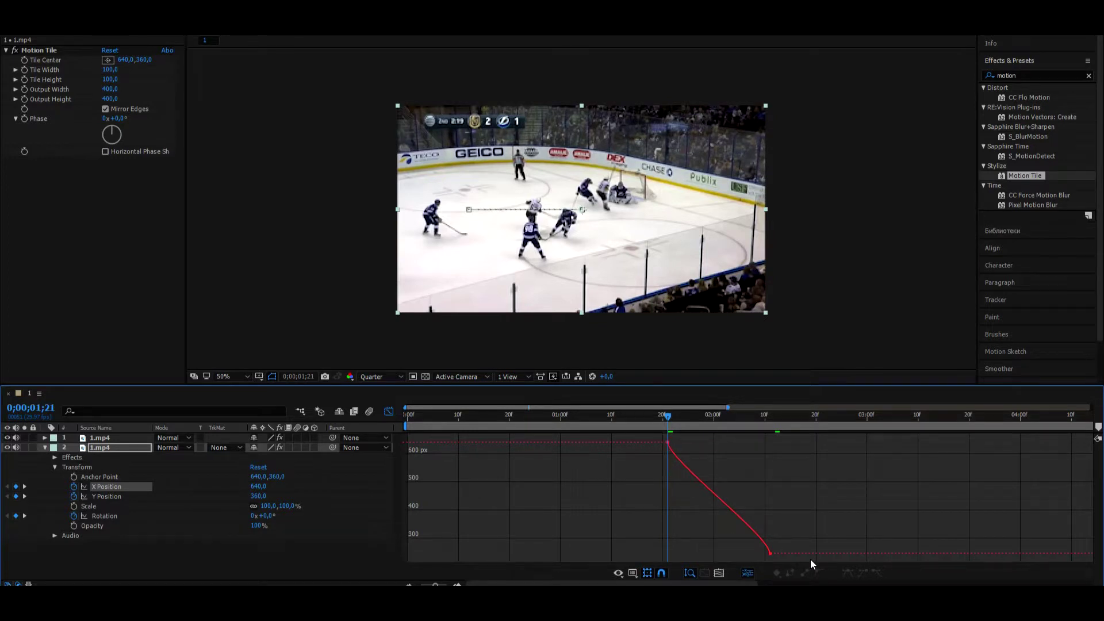
Ease the X Position keyframes from 640 to 246 with a slow start and steep finish, then scrub through
left_click_drag(773, 559, 645, 439)
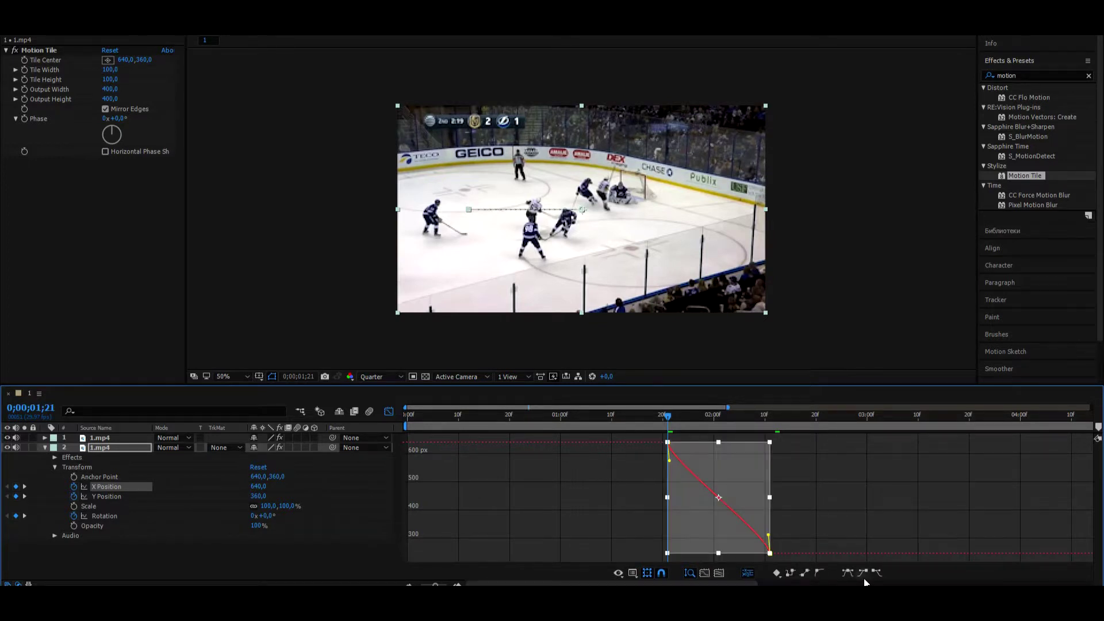
left_click(862, 572)
left_click(837, 514)
left_click(769, 553)
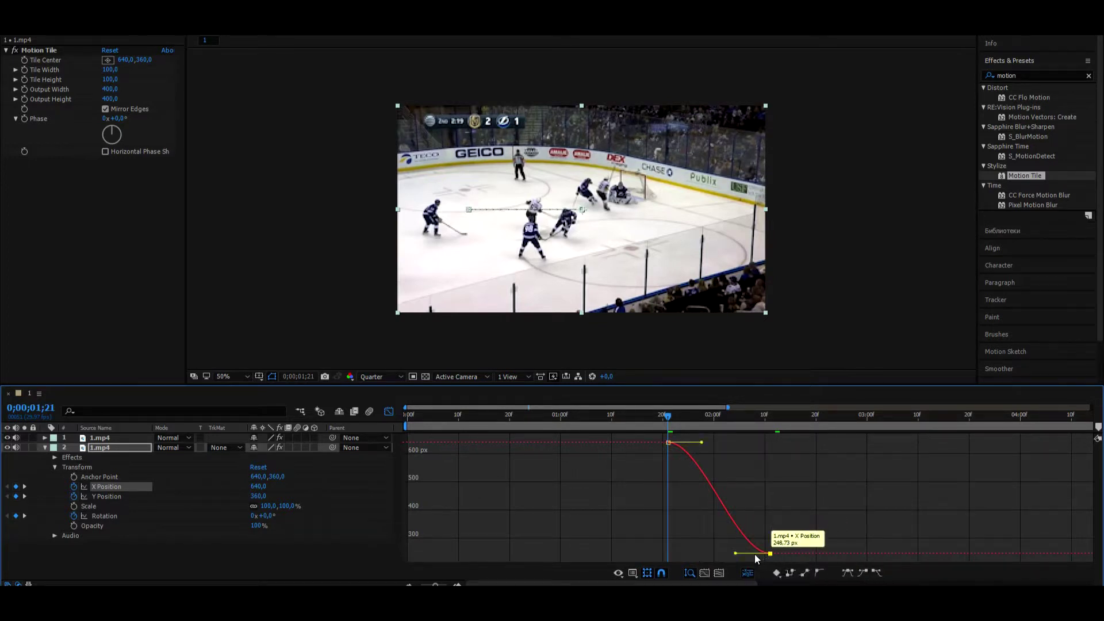
left_click_drag(735, 554, 773, 471)
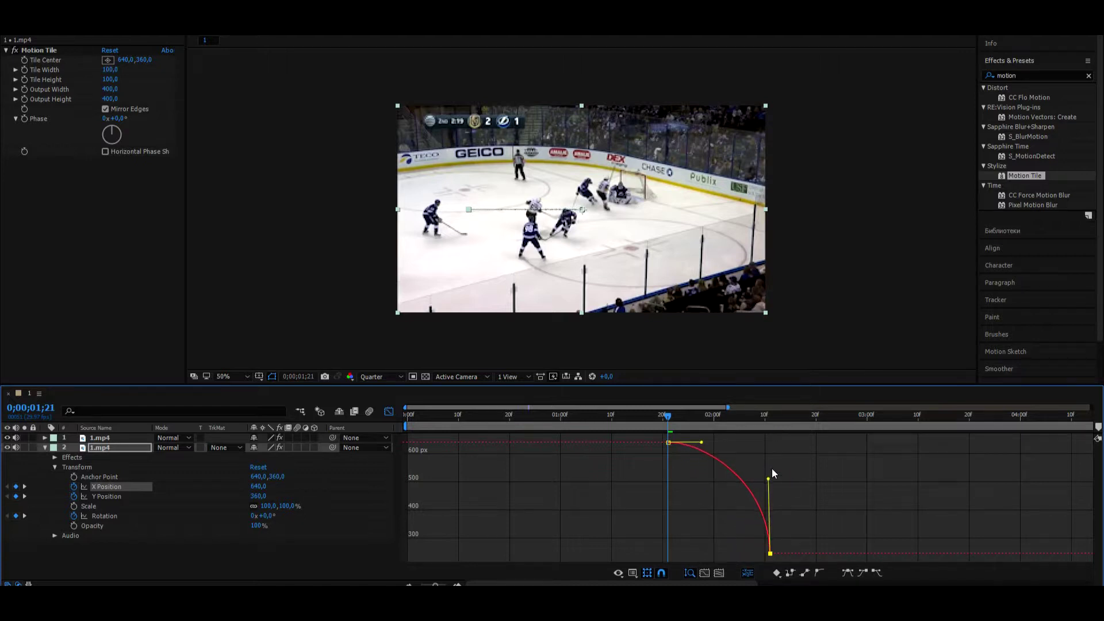
left_click_drag(703, 443, 835, 441)
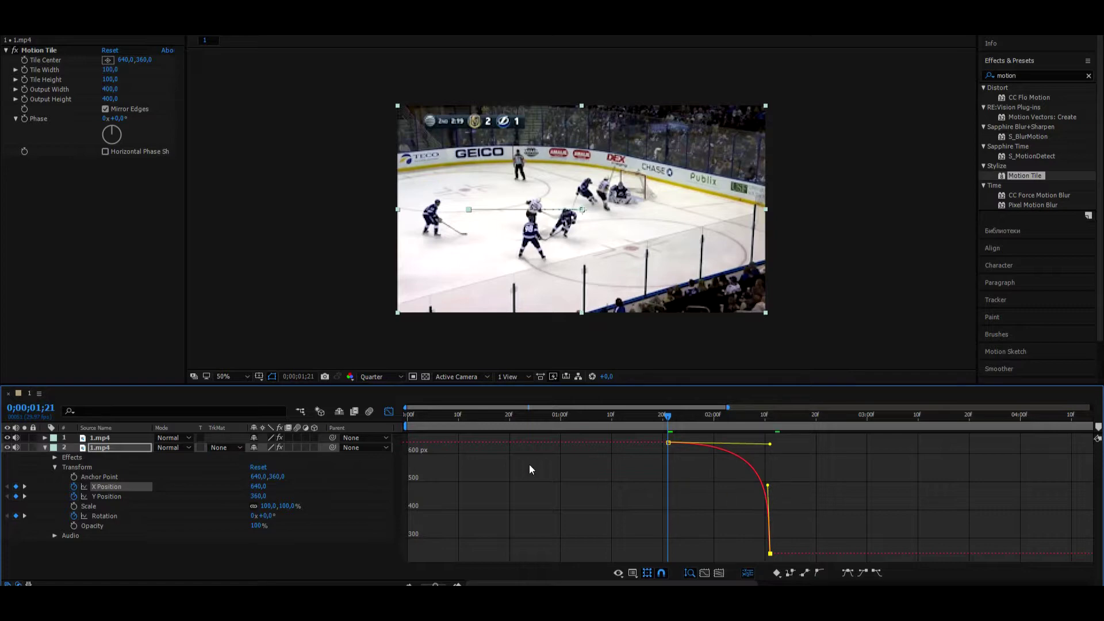
left_click(389, 411)
left_click_drag(671, 423, 780, 429)
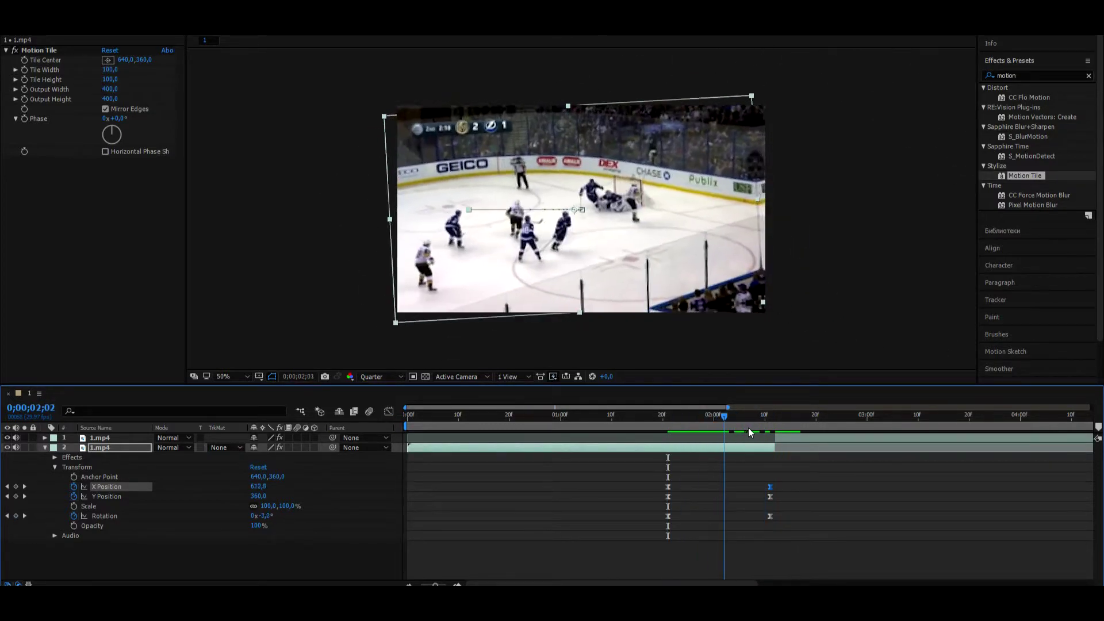
Separate the second-shot layer's Position into X and Y and Easy Ease its Rotation keyframes
left_click(45, 448)
left_click(45, 438)
left_click(781, 442)
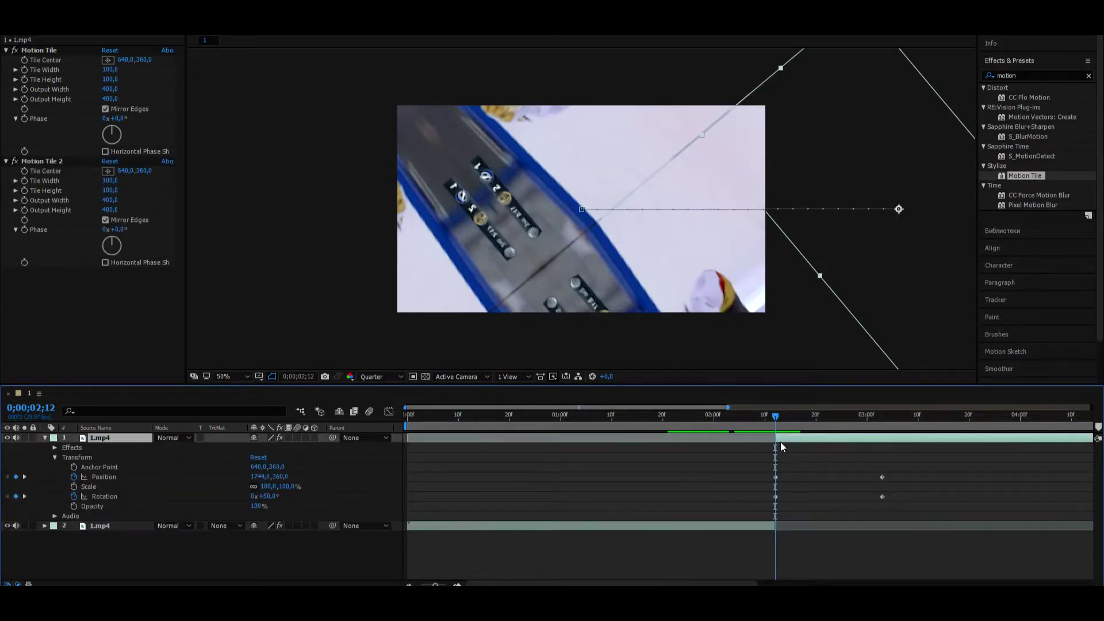
right_click(96, 478)
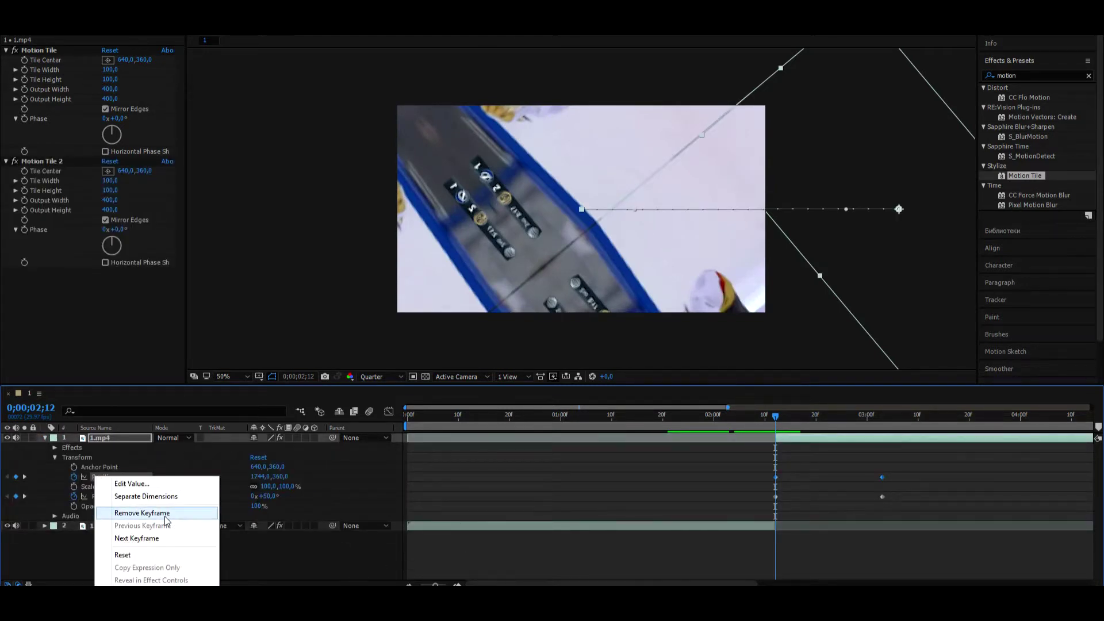
left_click(141, 497)
left_click(106, 507)
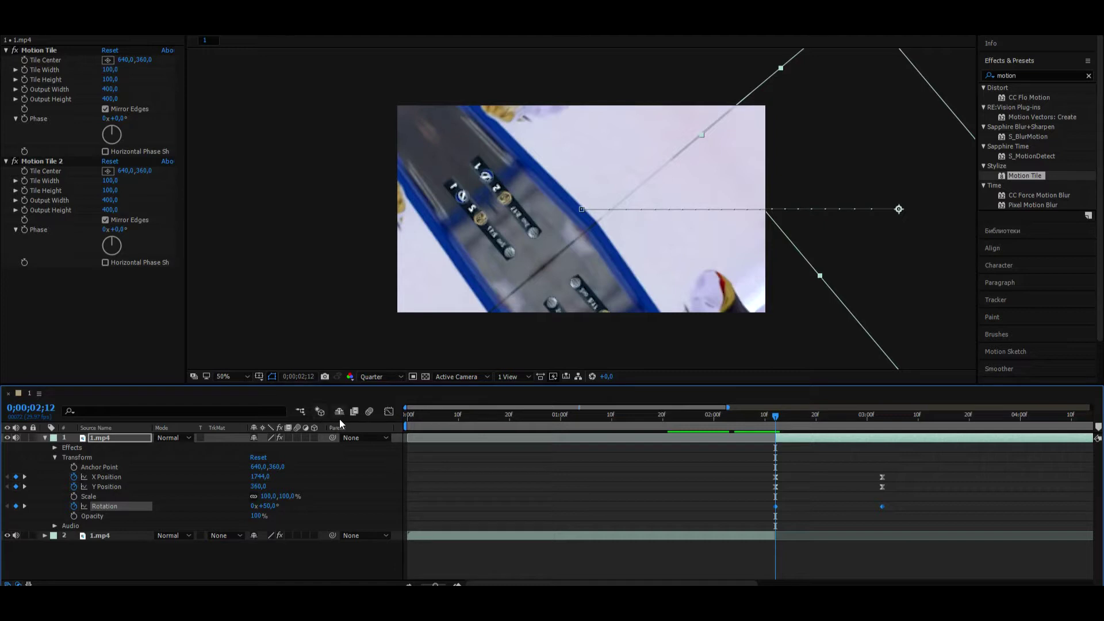
left_click(389, 411)
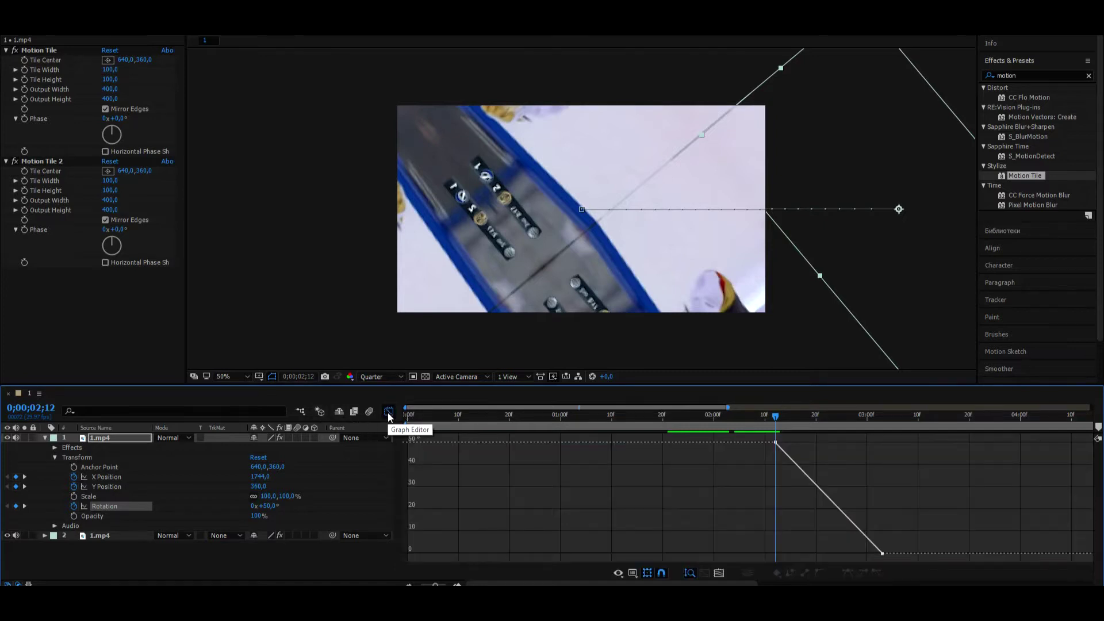
left_click_drag(887, 562, 745, 440)
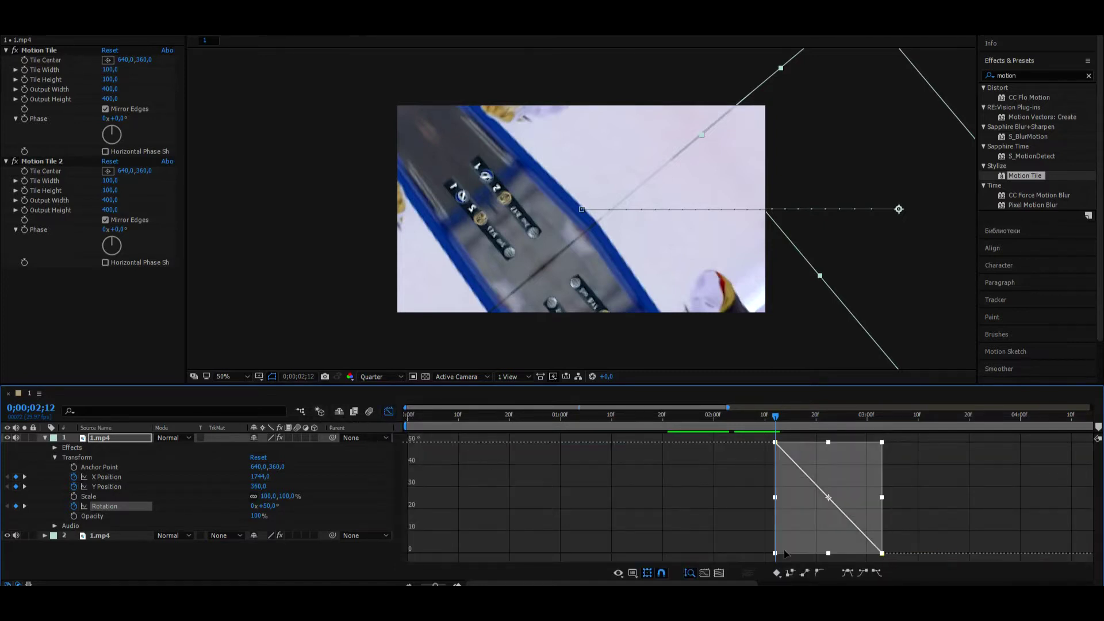
left_click(877, 573)
left_click(881, 553)
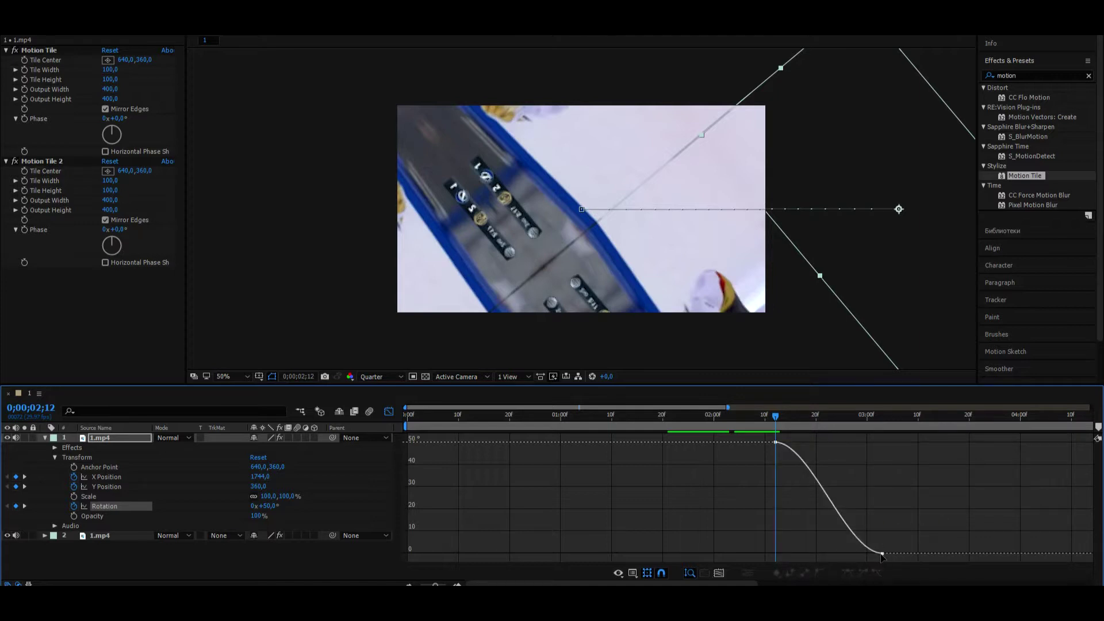
Shape the Rotation handles so the spin plunges from 50° then eases gently into 0°
left_click(848, 557)
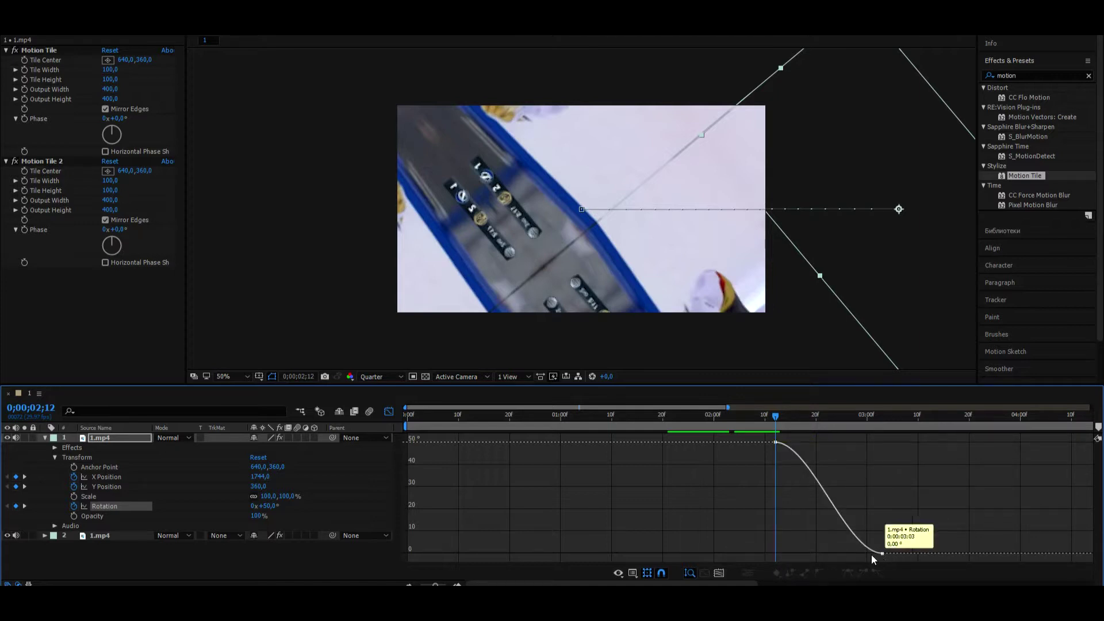
left_click(883, 553)
left_click_drag(848, 553, 733, 553)
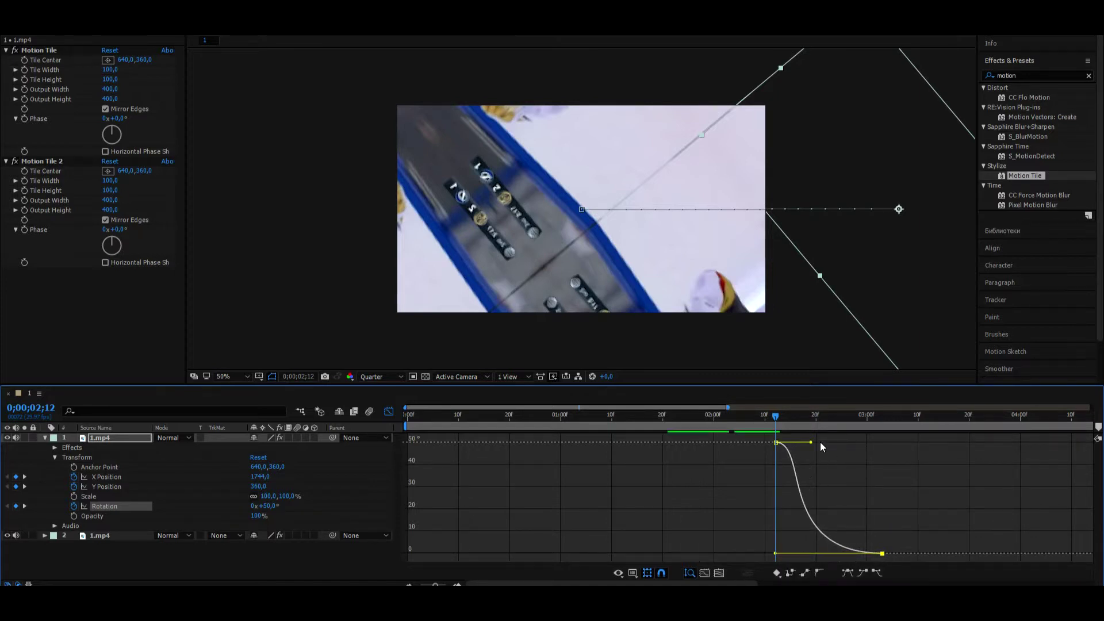
left_click_drag(809, 443, 753, 510)
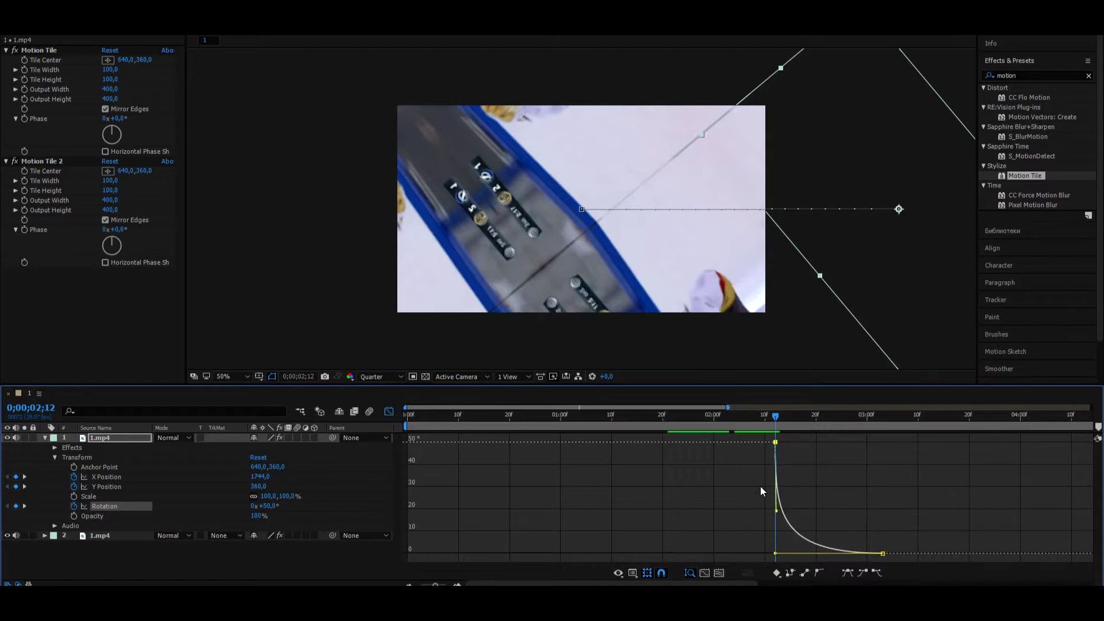
left_click(105, 477)
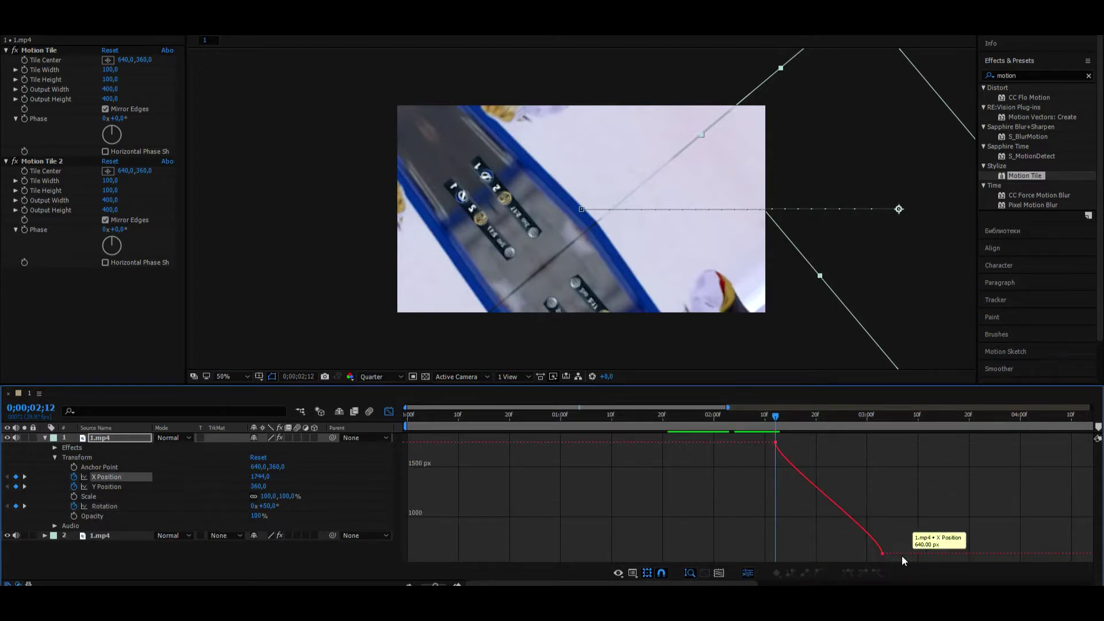
Ease the second-shot X Position keyframes so the slide drops steeply from 1744, then glides into place
left_click_drag(892, 558, 763, 446)
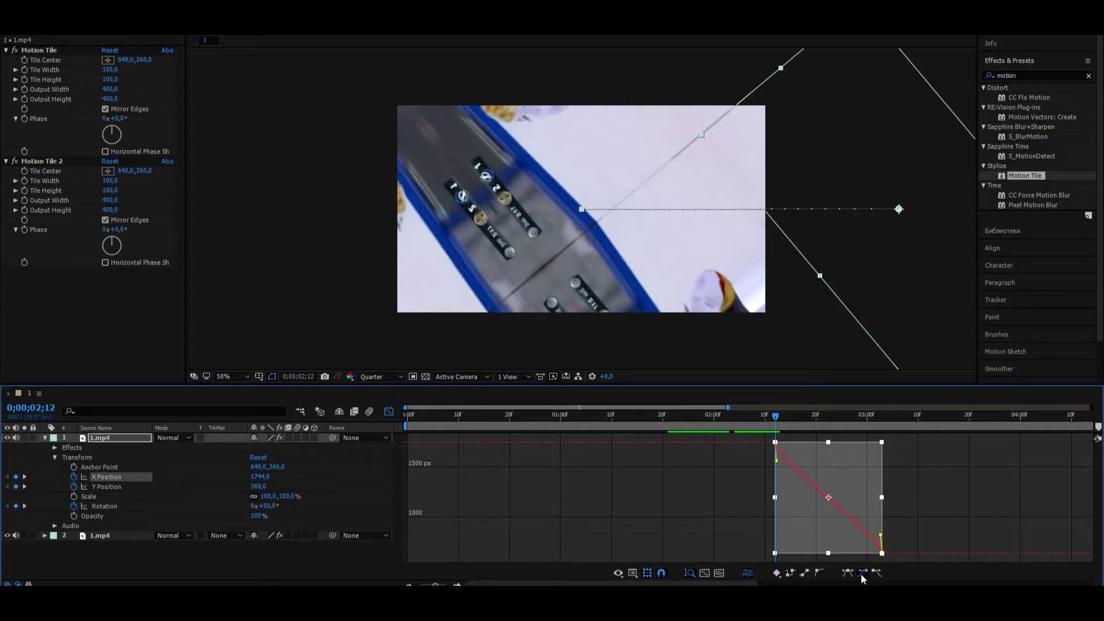
left_click(875, 572)
left_click(917, 544)
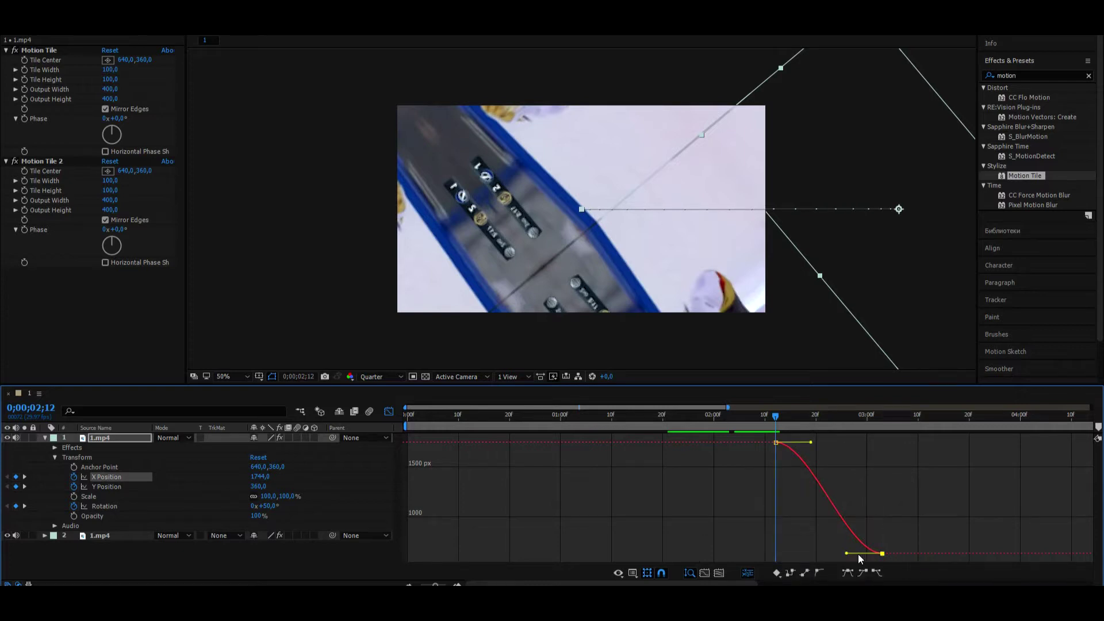
left_click_drag(846, 553, 723, 550)
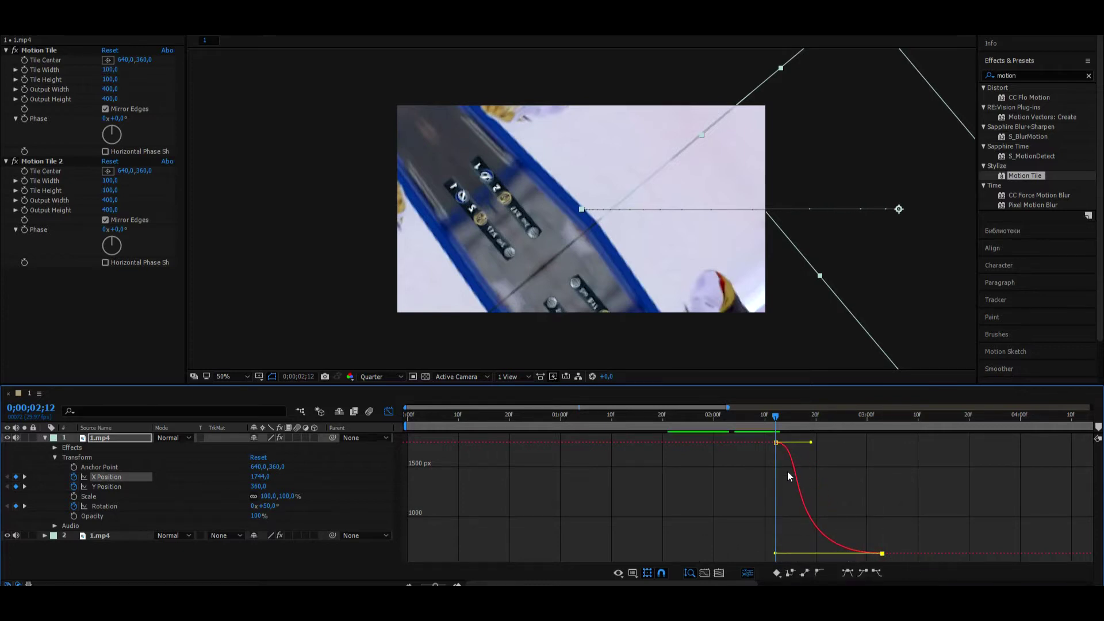
left_click_drag(775, 553, 775, 550)
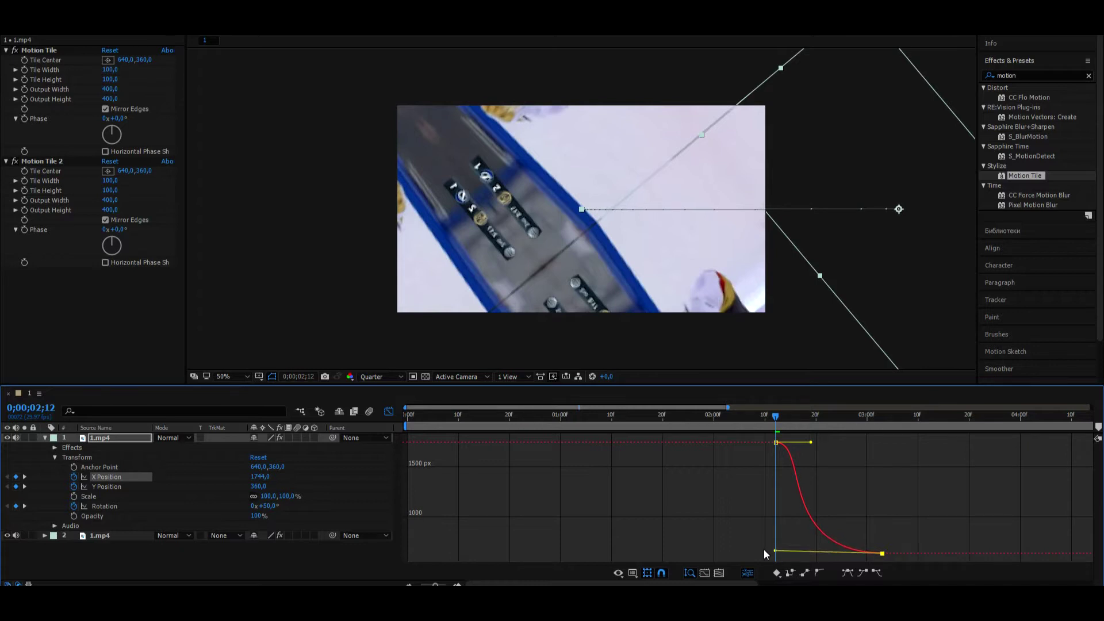
left_click_drag(810, 442, 752, 511)
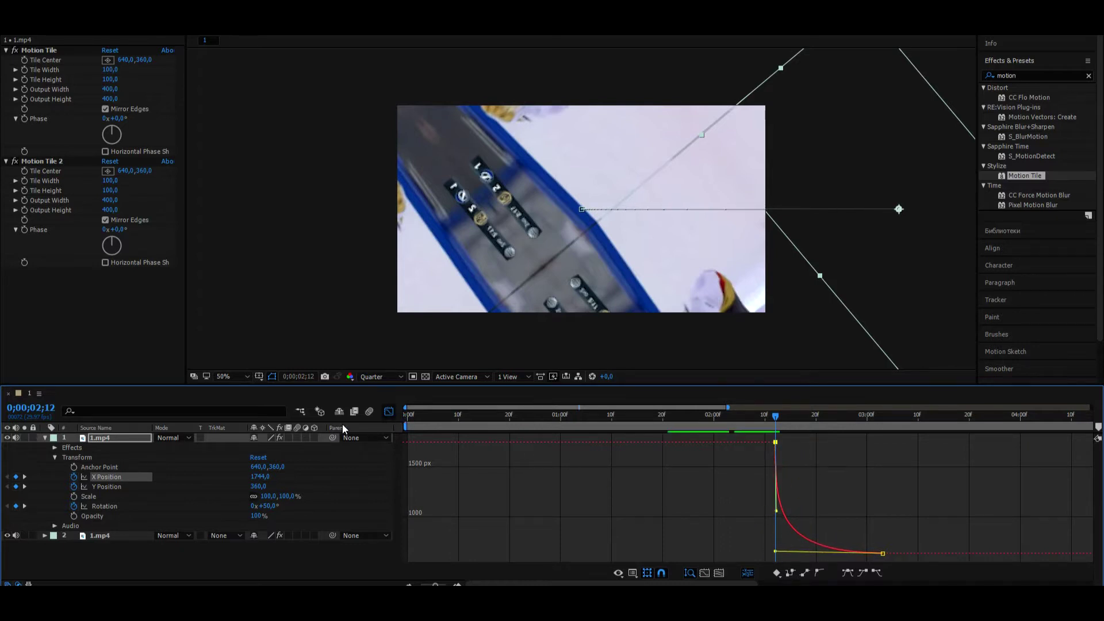
left_click(105, 506)
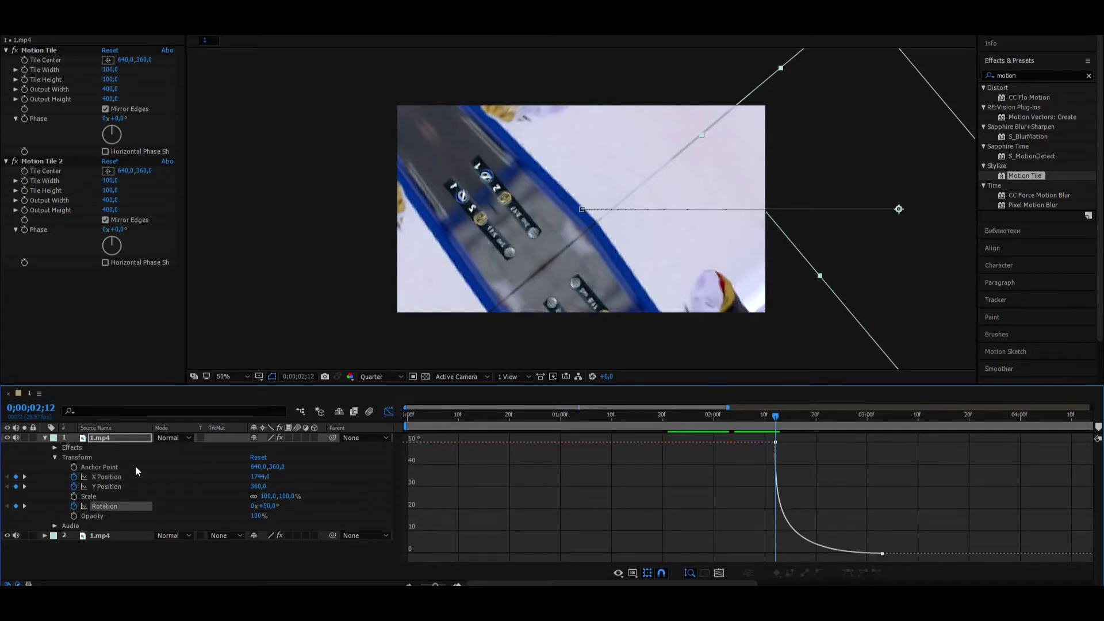
left_click(389, 411)
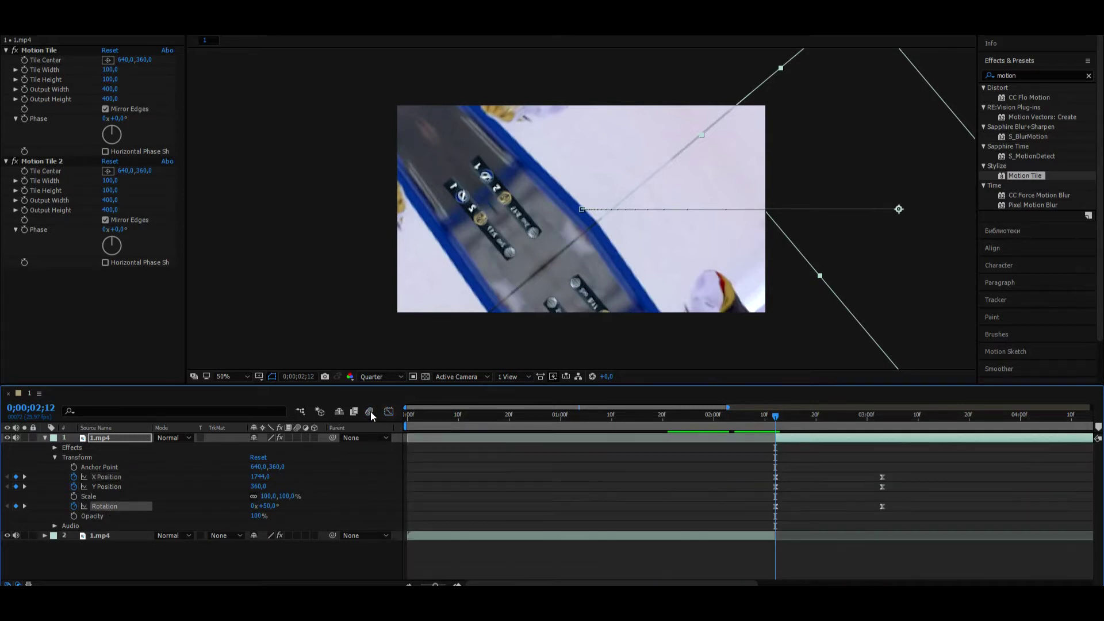
Preview the slide-and-spin transition without motion blur
key("space")
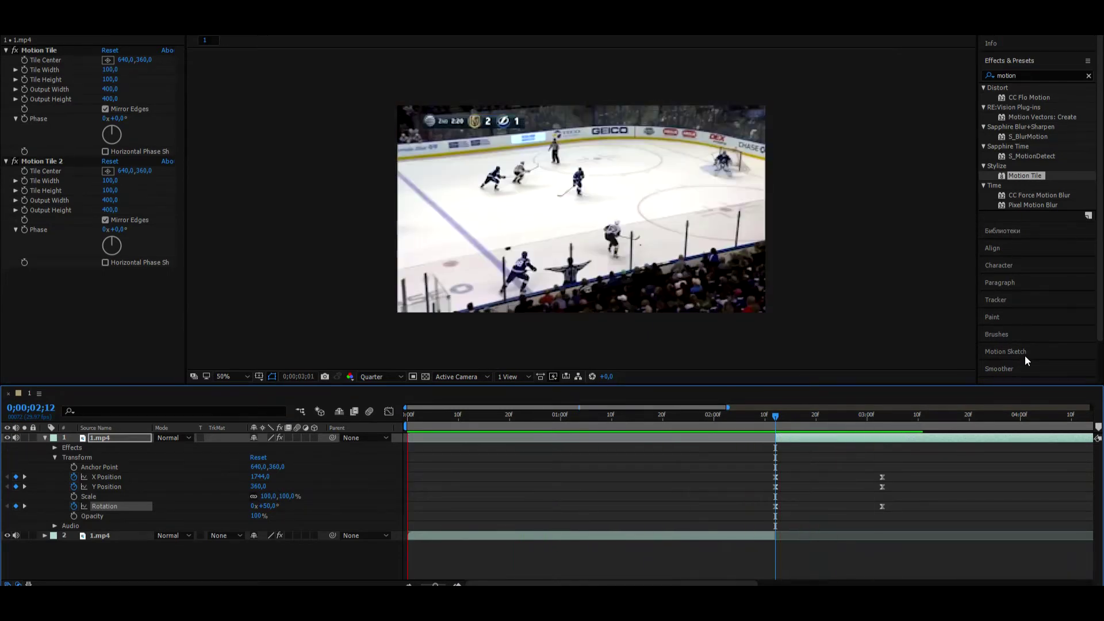
key("ctrl+3")
left_click(1036, 283)
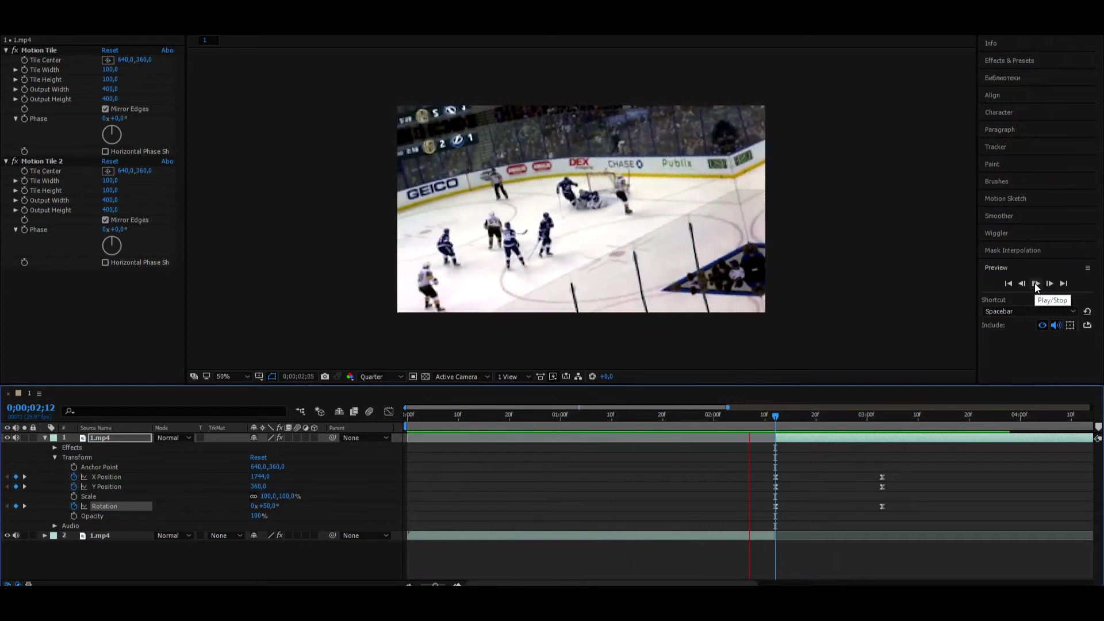
left_click(1036, 283)
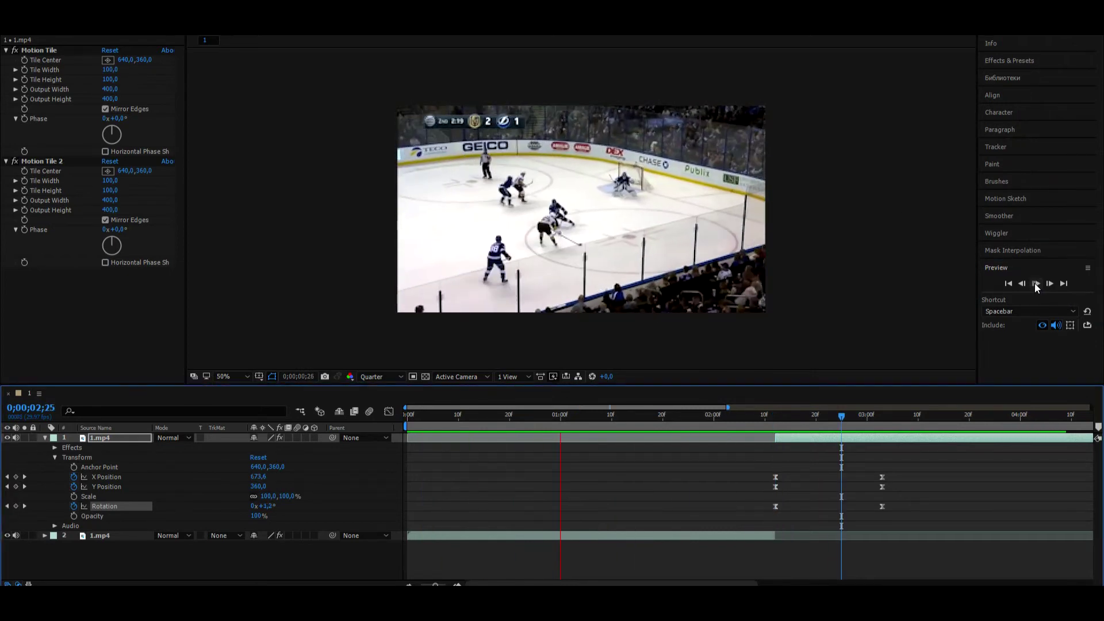
left_click(1034, 283)
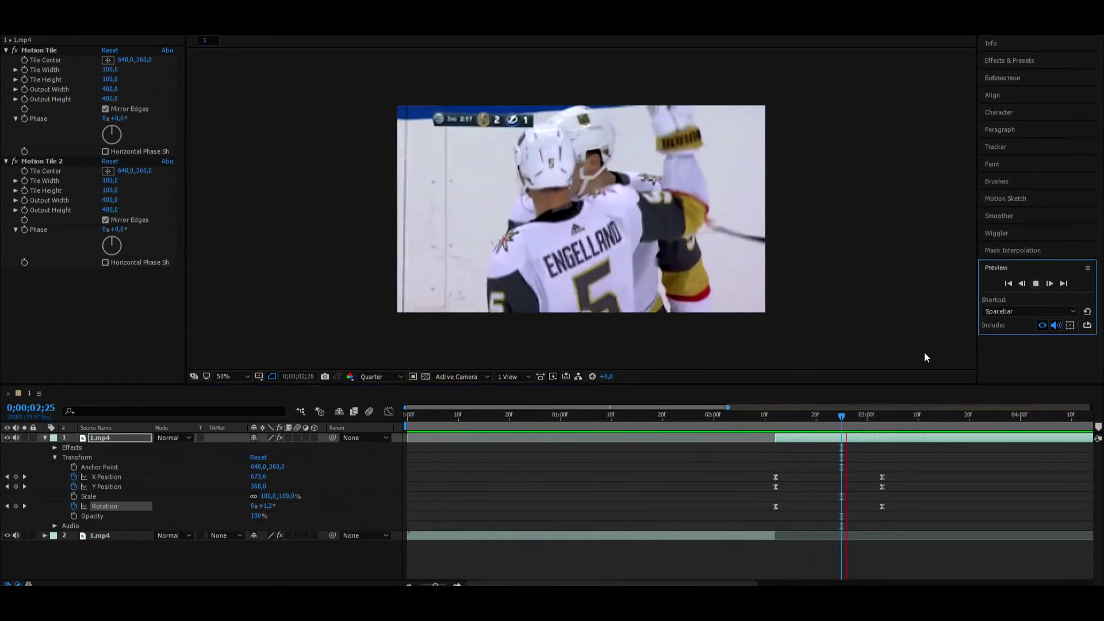
Enable motion blur on both hockey clips and preview the transition again
left_click(45, 437)
left_click_drag(297, 437, 297, 447)
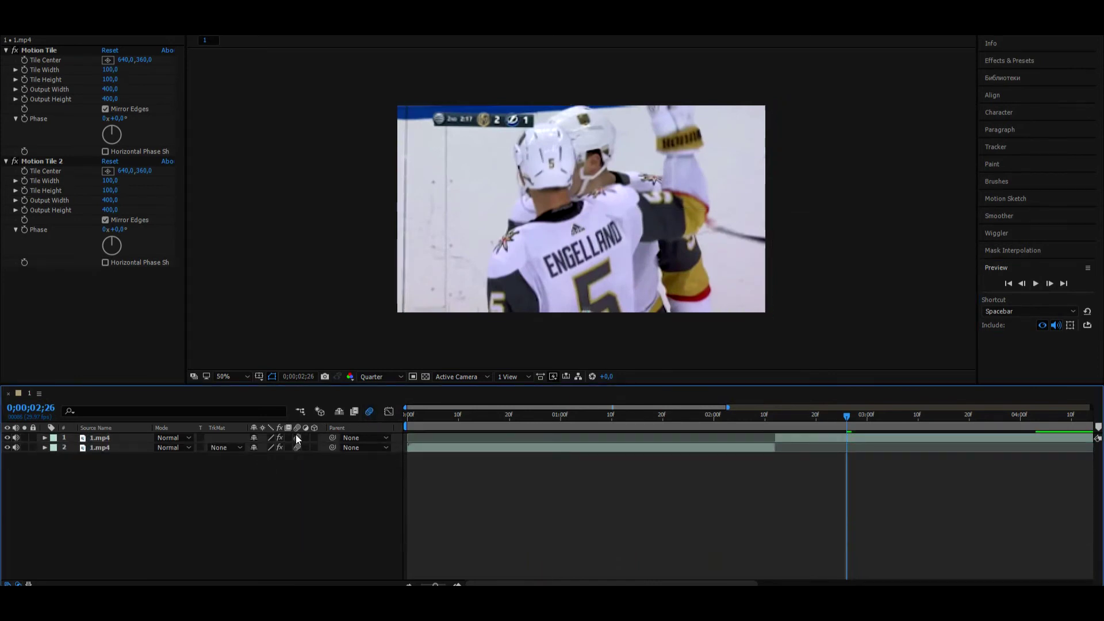
key("space")
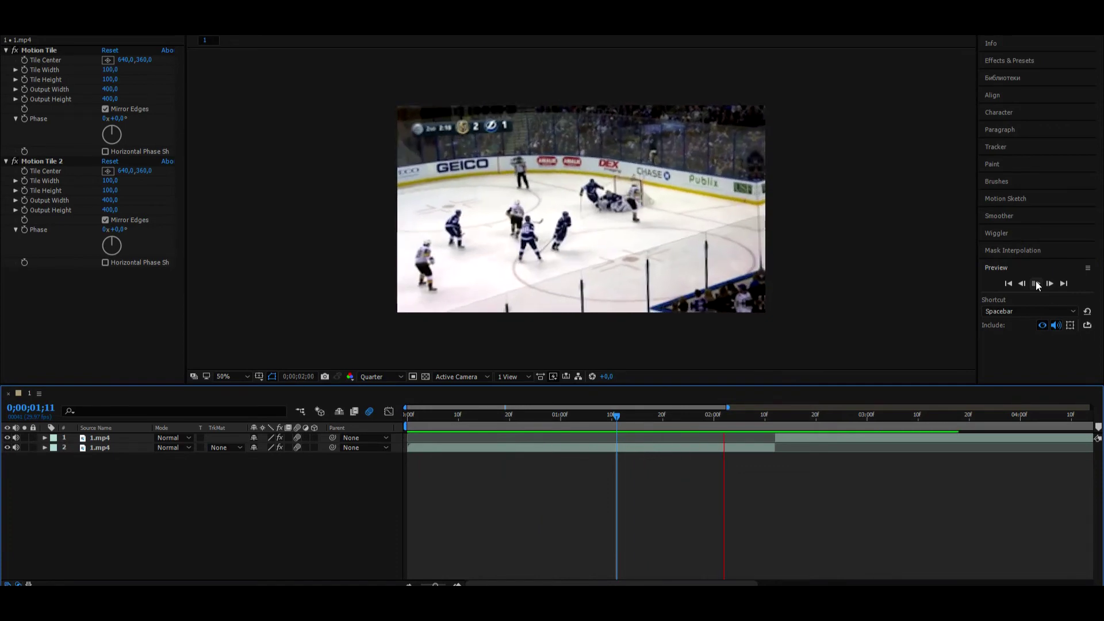
left_click(1036, 284)
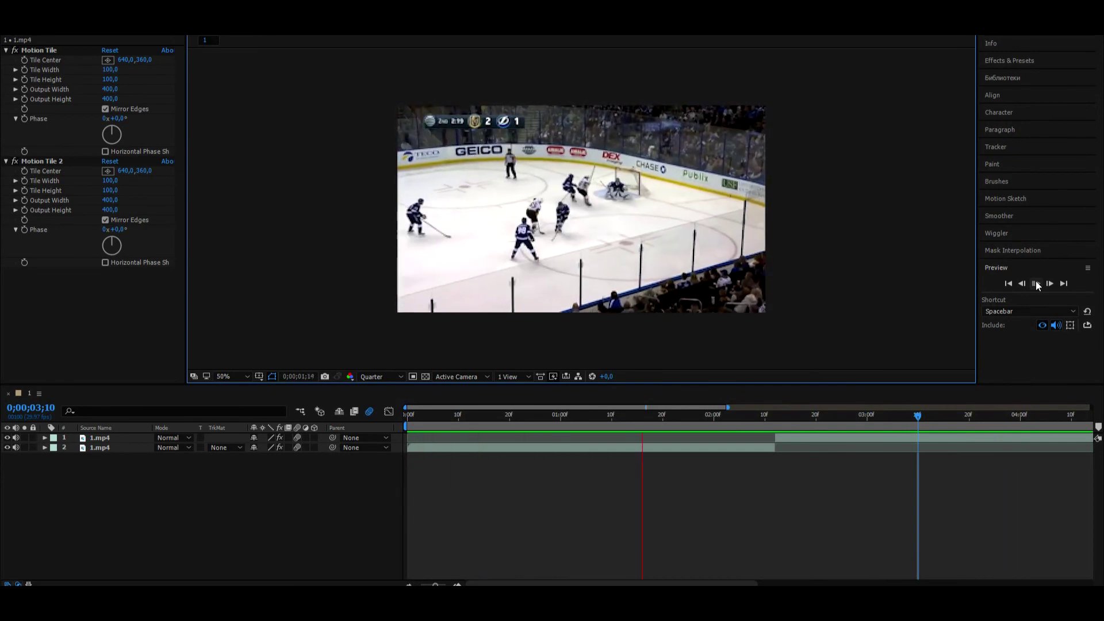
left_click(1037, 284)
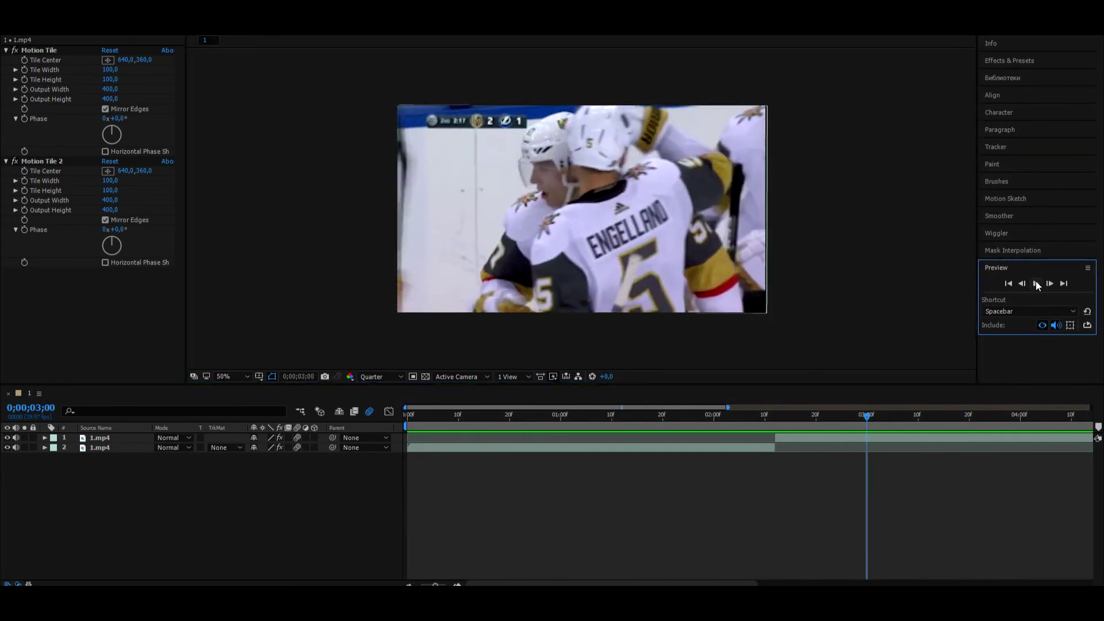